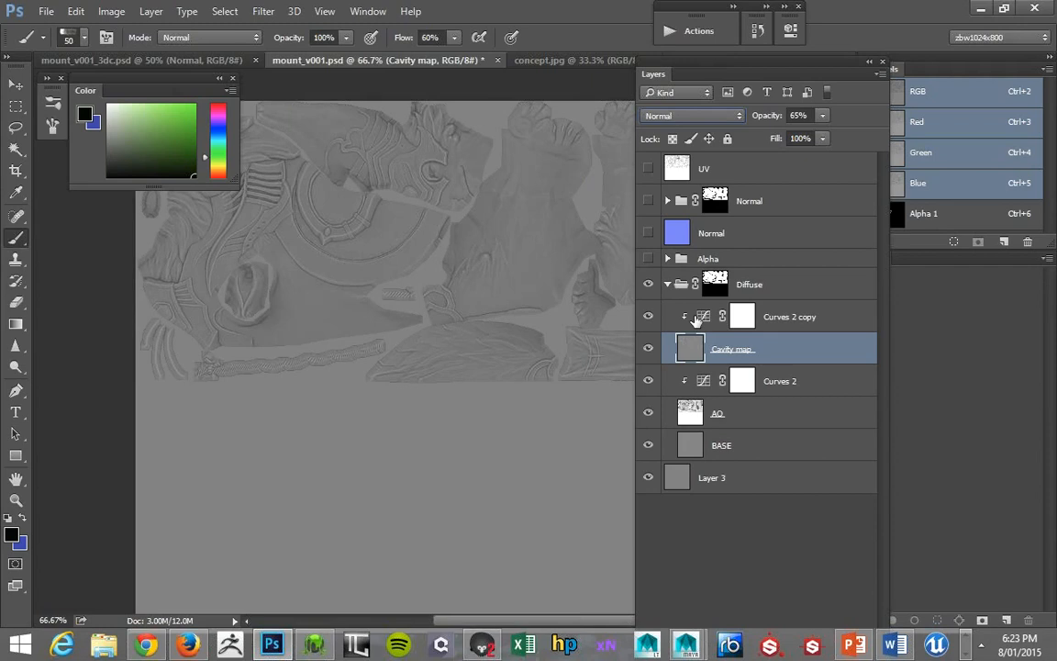
- Compare the texture with the Curves 2 copy adjustment hidden and shown, checking concept.jpg in between
click(725, 316)
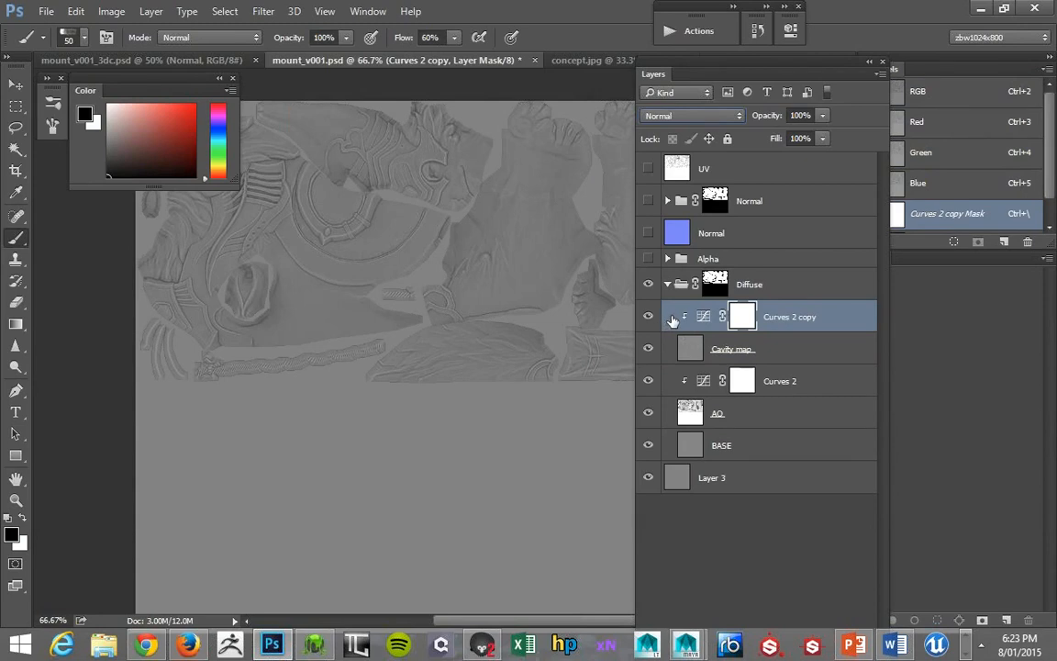
click(704, 323)
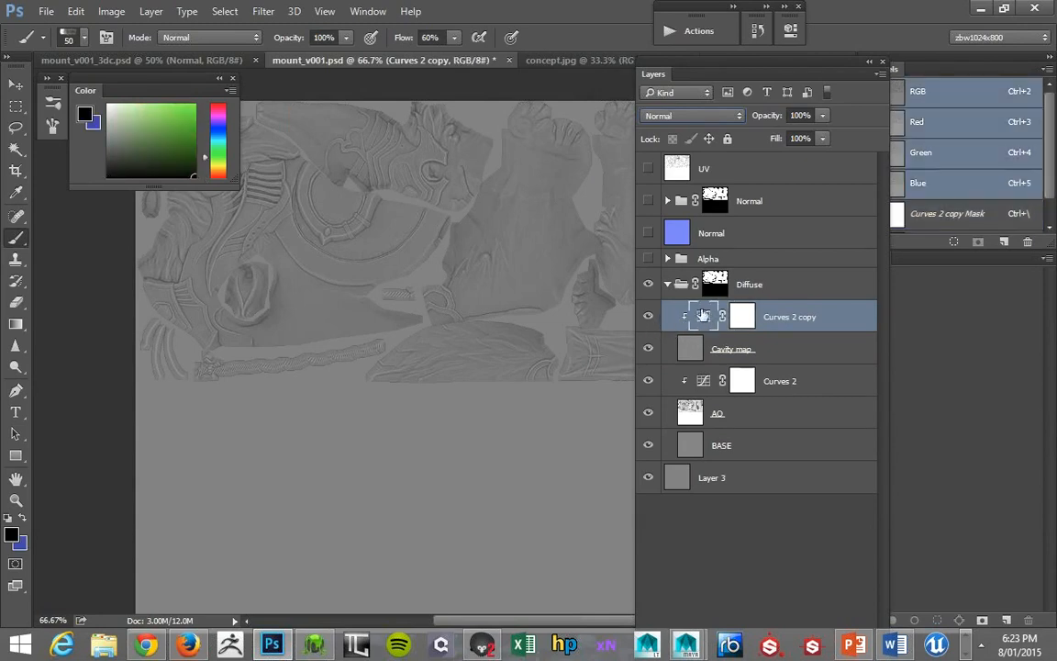
click(649, 318)
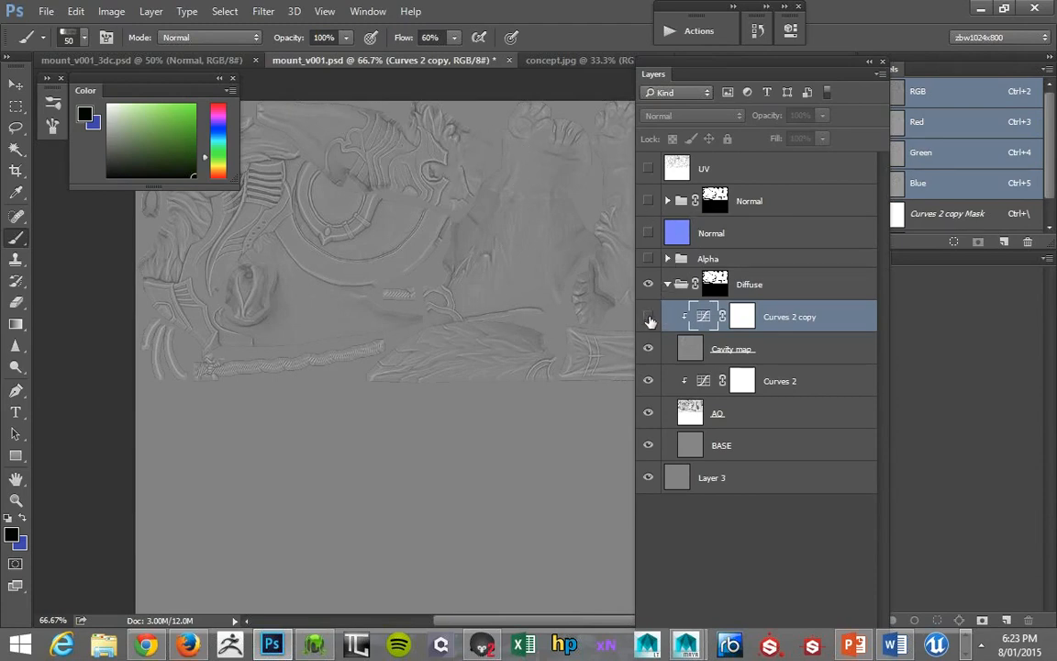
click(566, 62)
ctrl+click(390, 224)
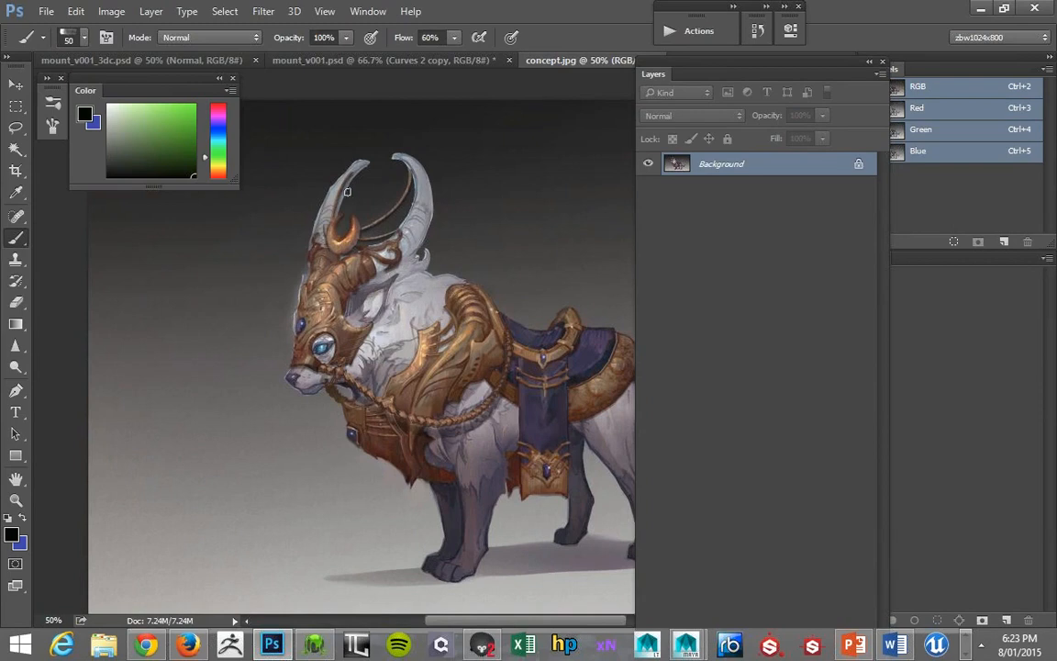
click(320, 60)
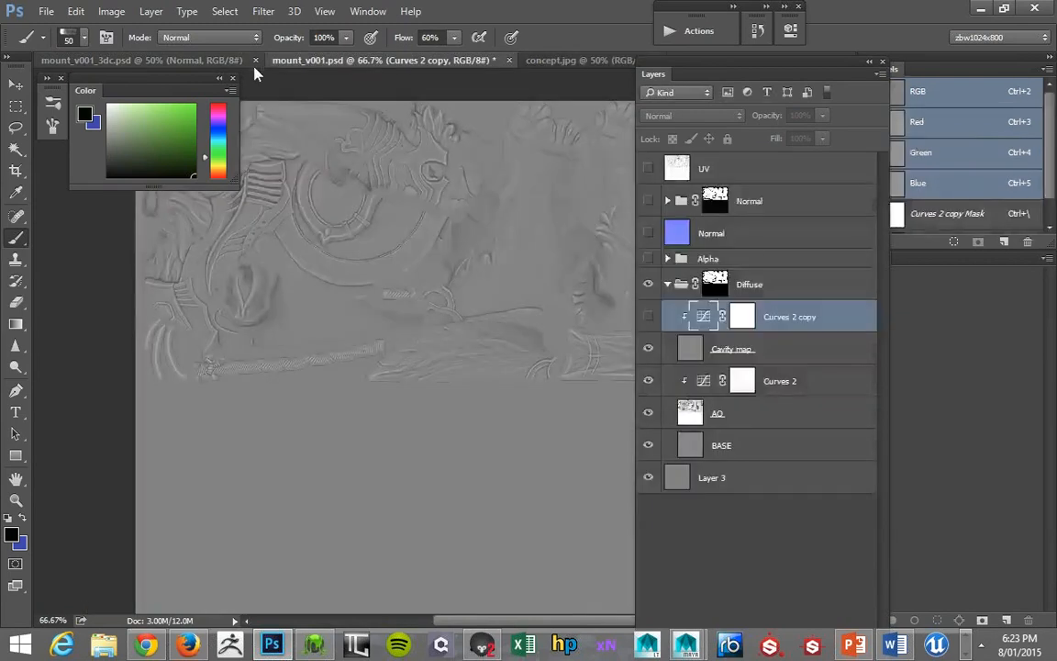
click(648, 316)
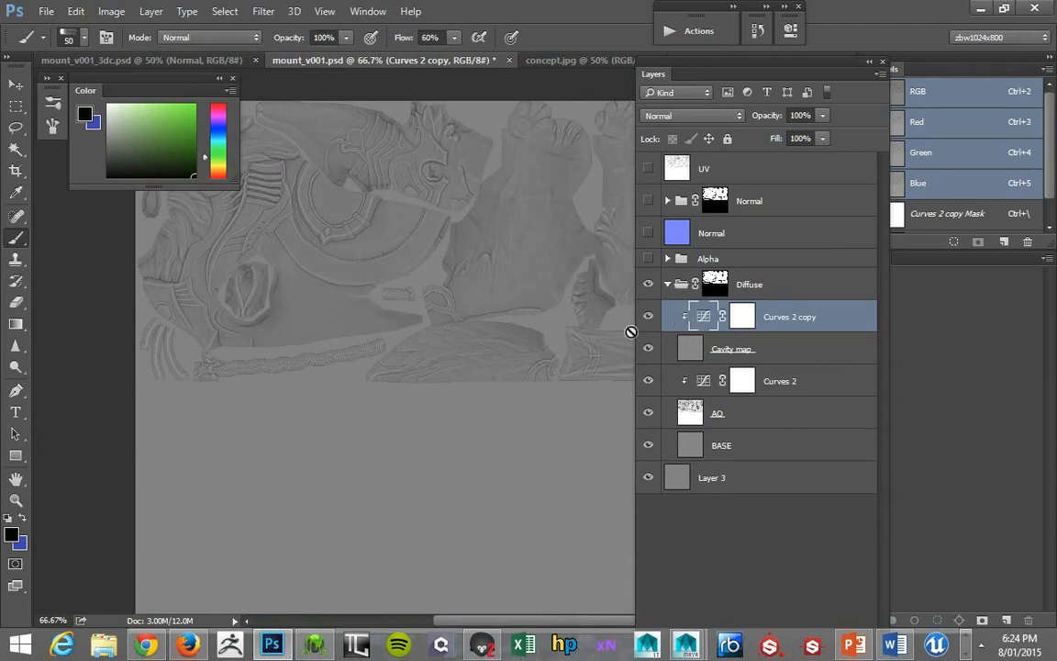
- Try darkening the cavity map by adding a lowered midpoint to the Curves 2 copy curve, and undo it
double_click(703, 317)
drag(594, 256, 632, 282)
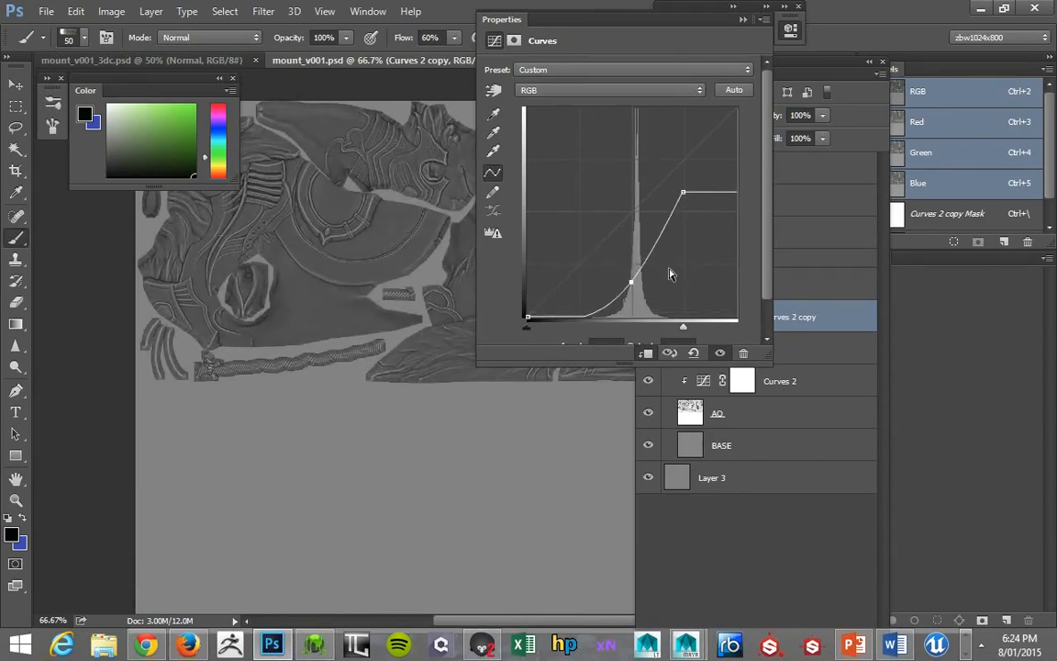
click(783, 28)
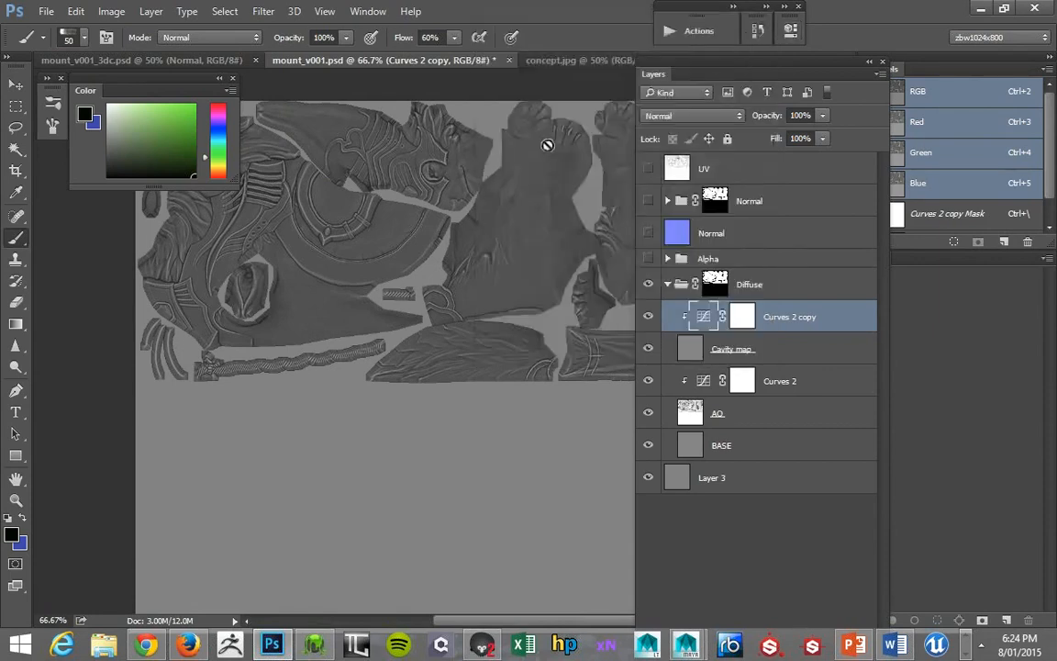
key(ctrl+z)
drag(393, 274, 432, 296)
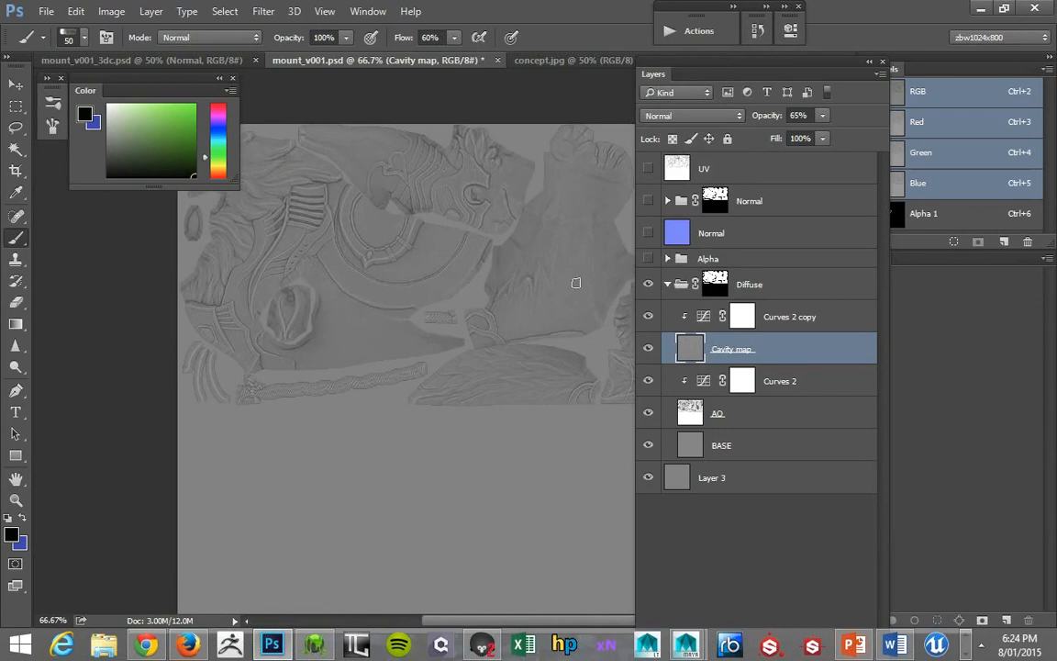
click(745, 316)
drag(542, 250, 524, 237)
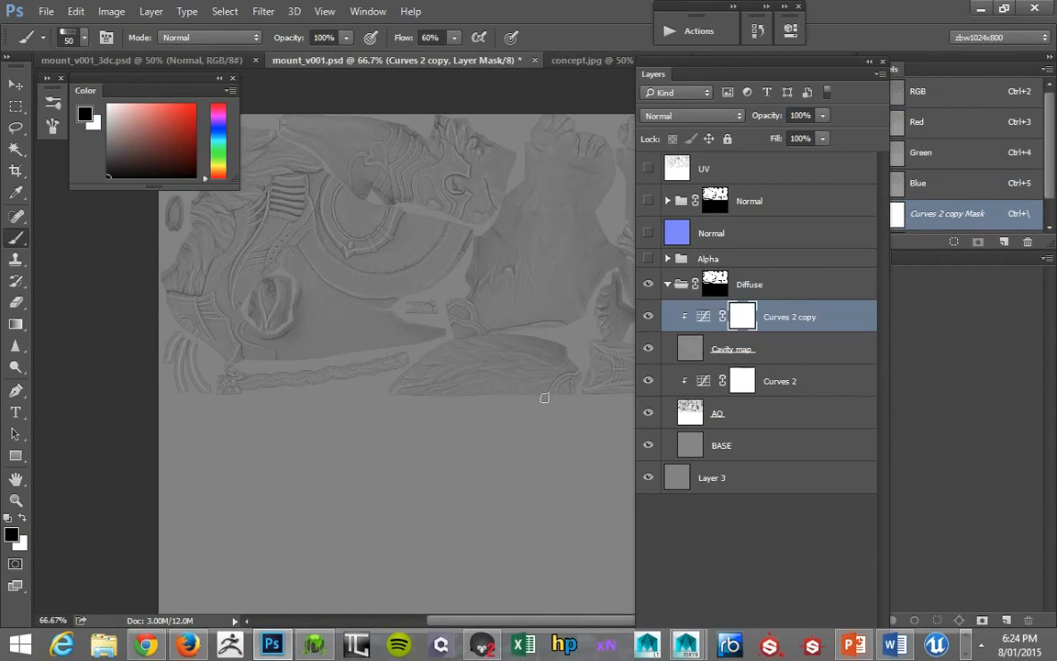
- Switch to CrazyBump and reposition its window, returning to Photoshop
click(965, 653)
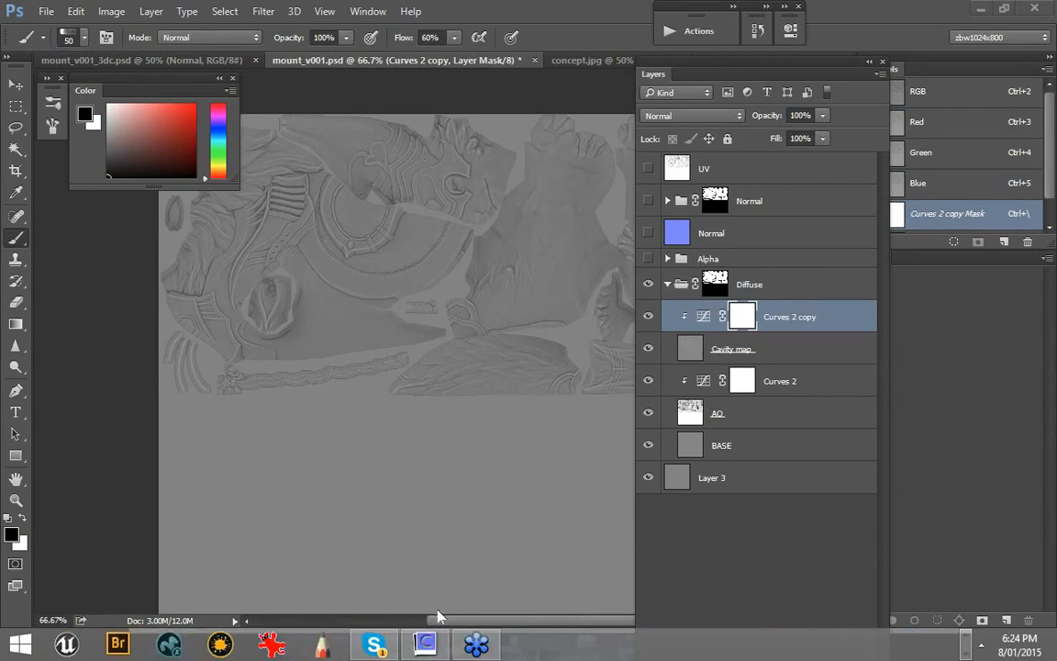
click(425, 644)
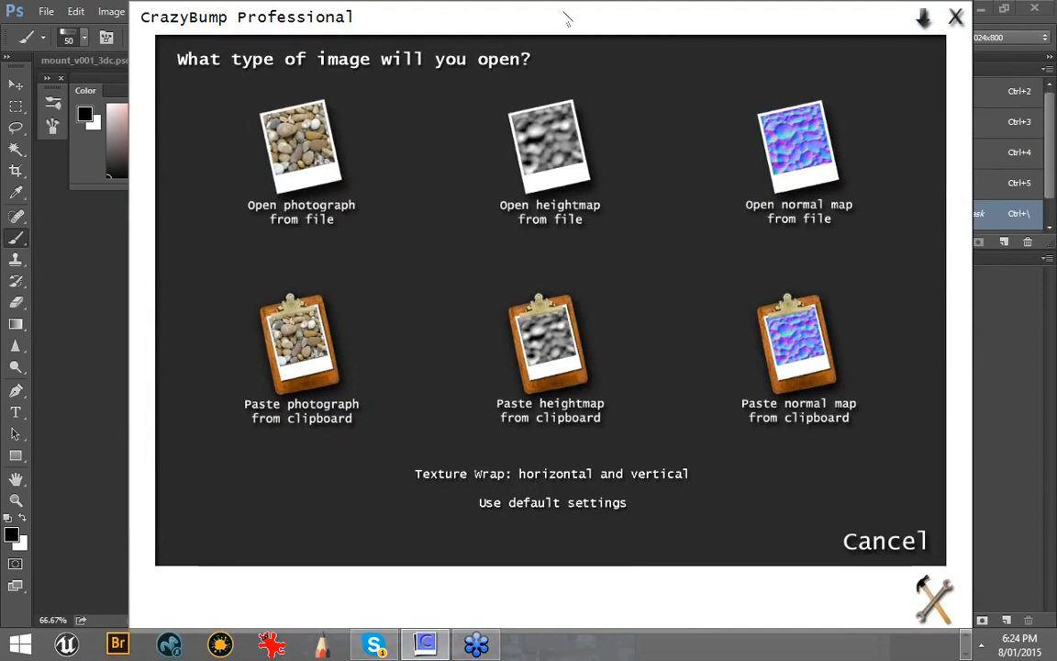
drag(557, 28, 507, 32)
click(960, 359)
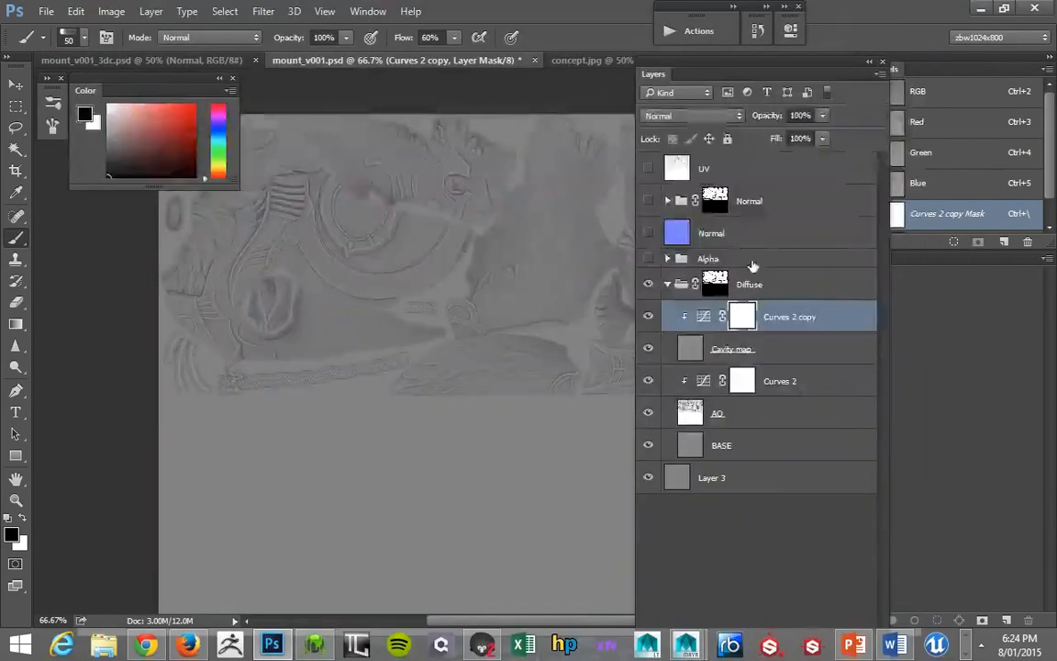
- Show the Normal group and the flat Normal layer beneath it, and copy the whole merged canvas
click(667, 201)
click(649, 201)
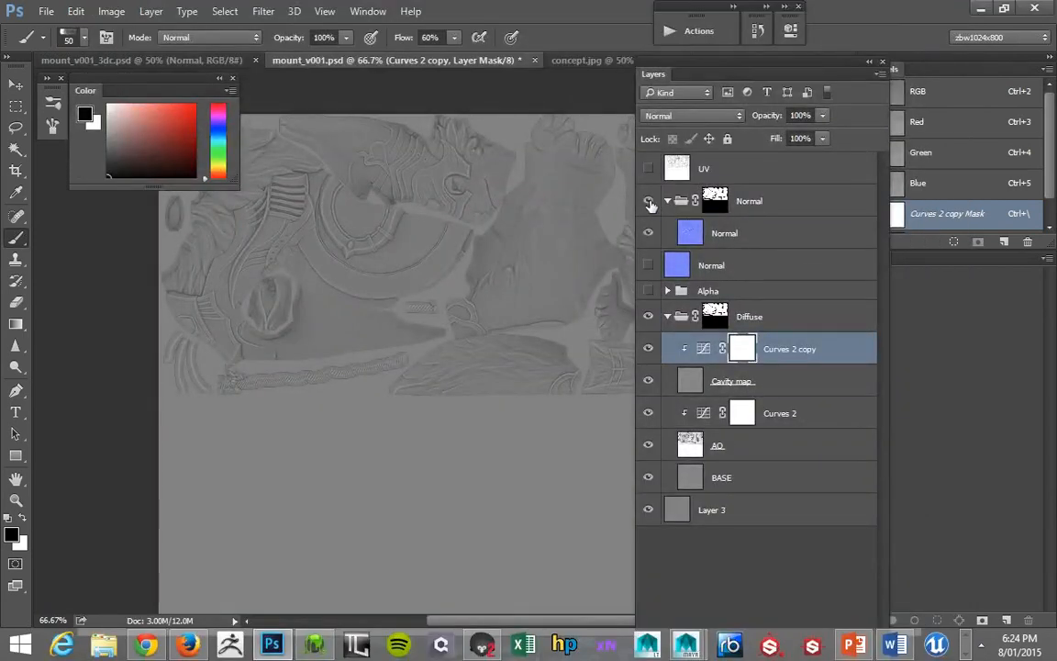
click(649, 264)
key(ctrl+a)
key(alt+Tab)
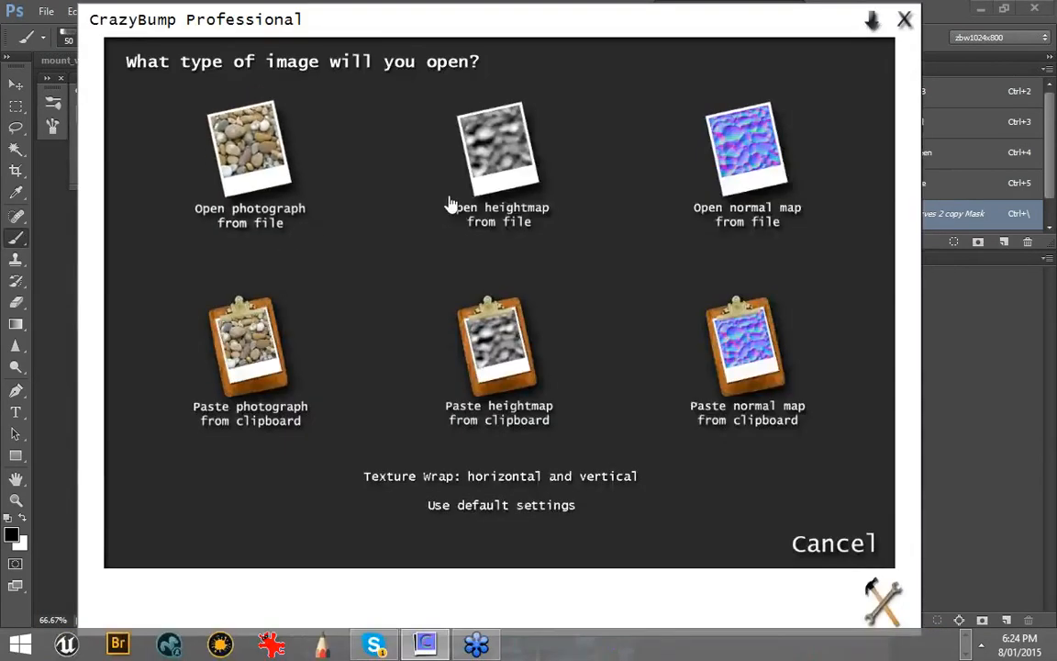
key(alt+Tab)
key(alt+Tab)
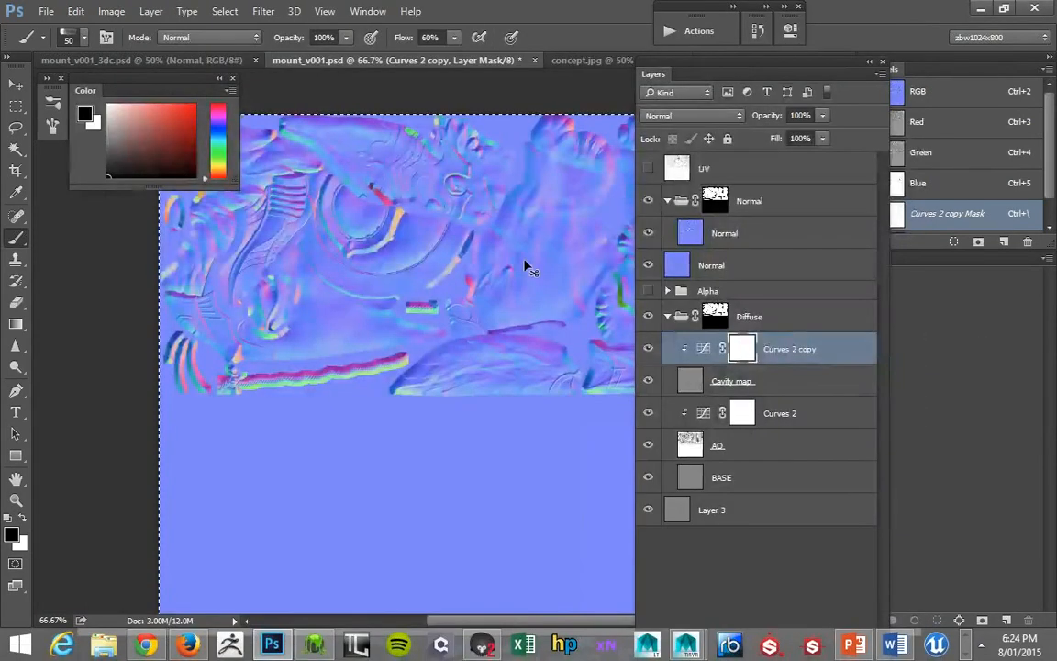
- Switch to CrazyBump, load the copied normal map from the clipboard and display its specularity map
key(alt+Tab)
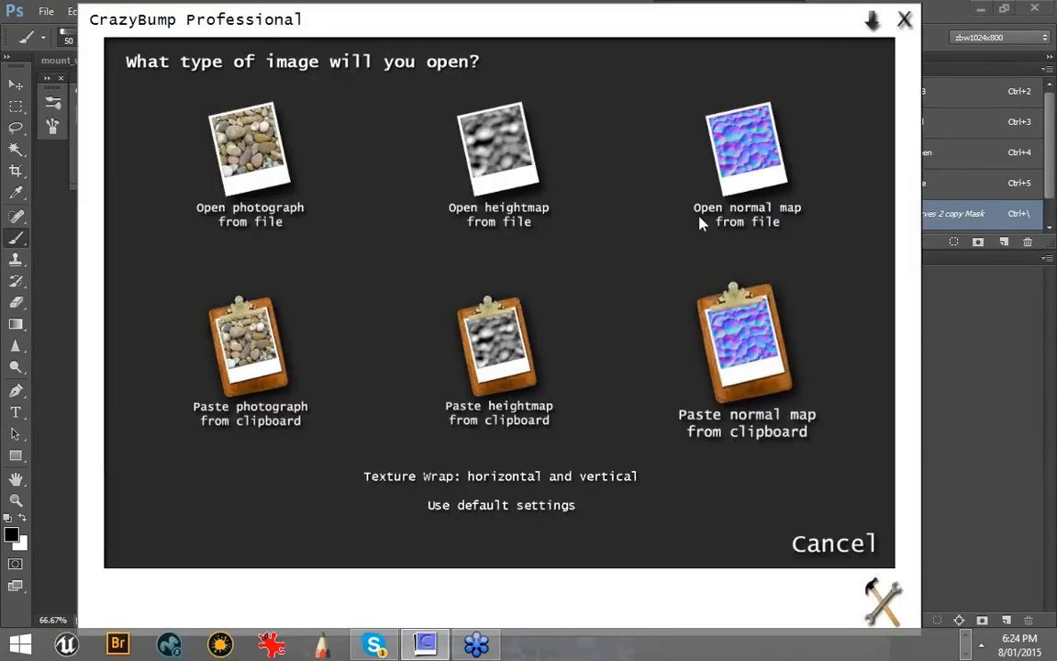
click(700, 245)
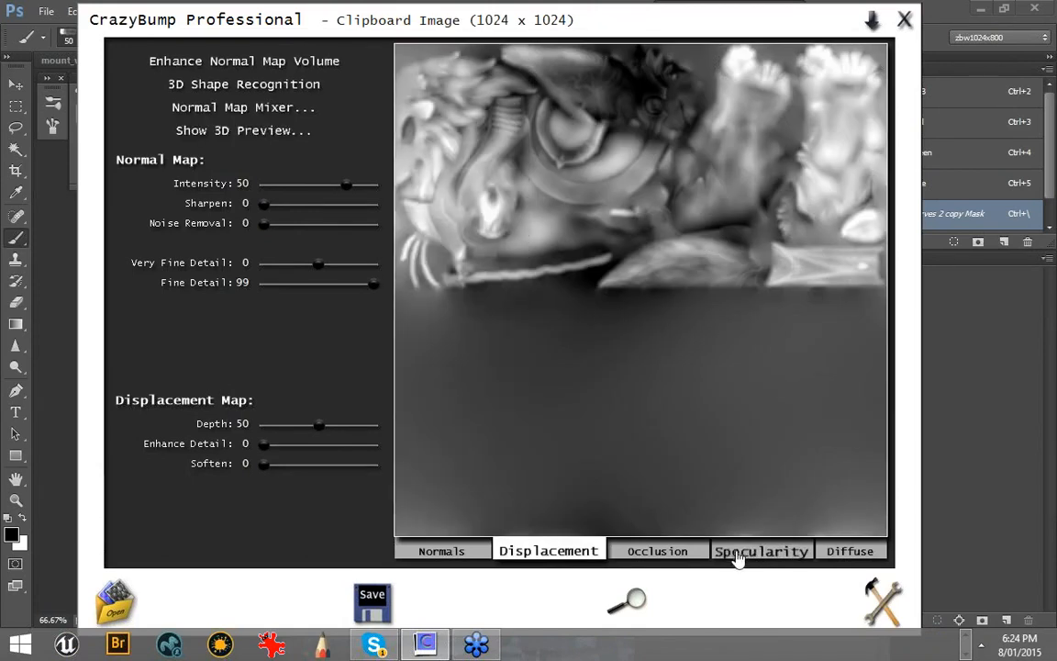
click(737, 550)
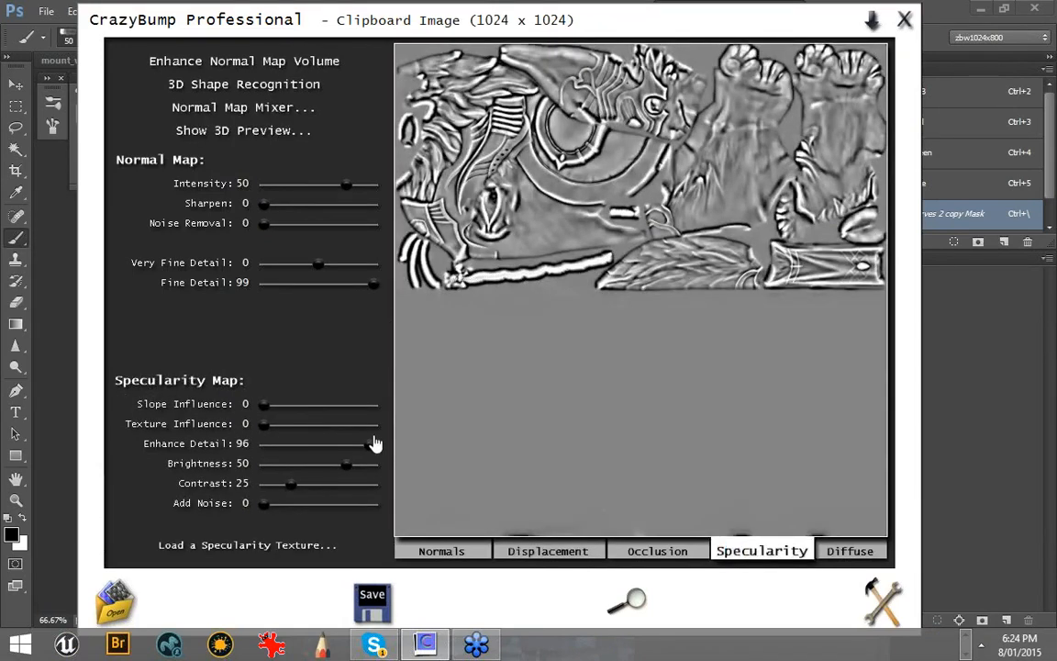
- Set the specularity map's Enhance Detail to 99 and try Contrast at 6 and 31 before lowering it again
drag(350, 453, 389, 453)
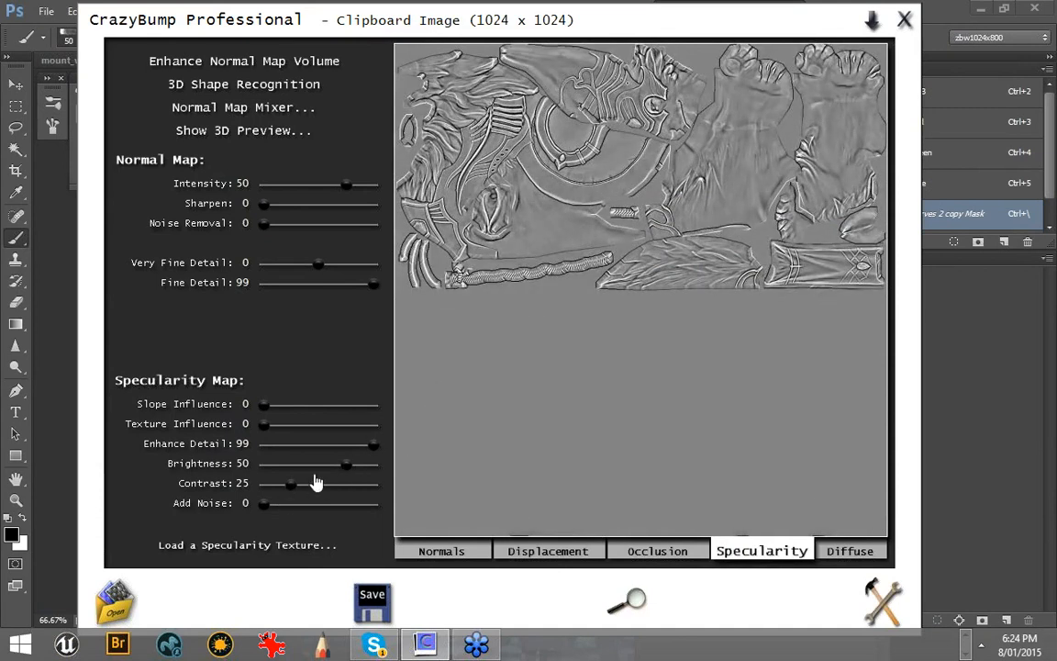
drag(293, 484, 272, 491)
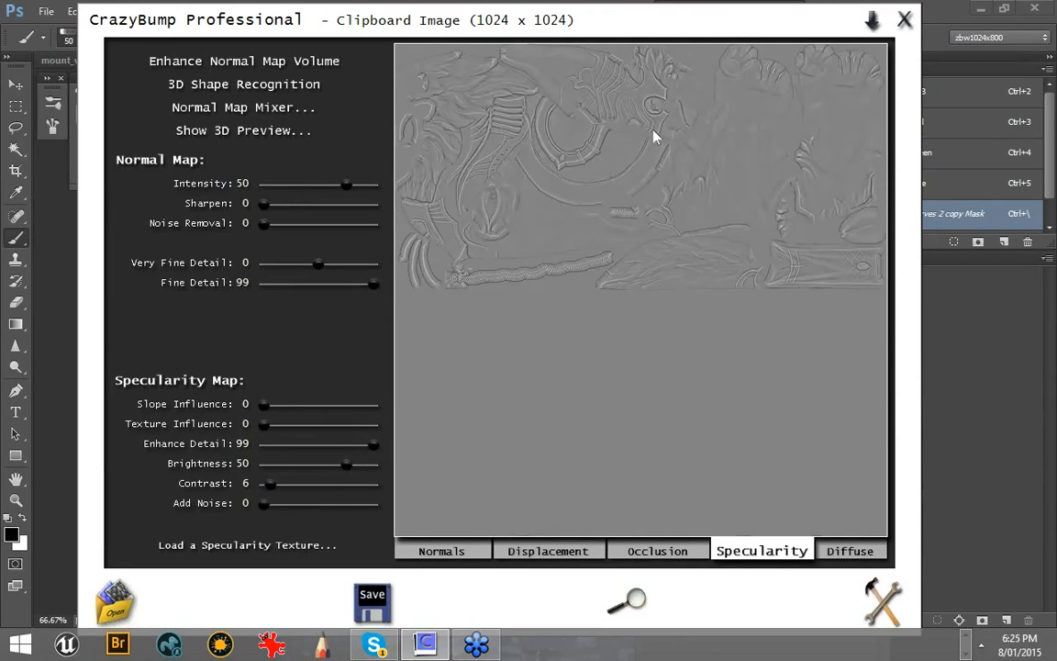
mouse_move(374, 452)
mouse_down()
mouse_move(355, 445)
mouse_move(383, 456)
mouse_up()
drag(268, 485, 300, 493)
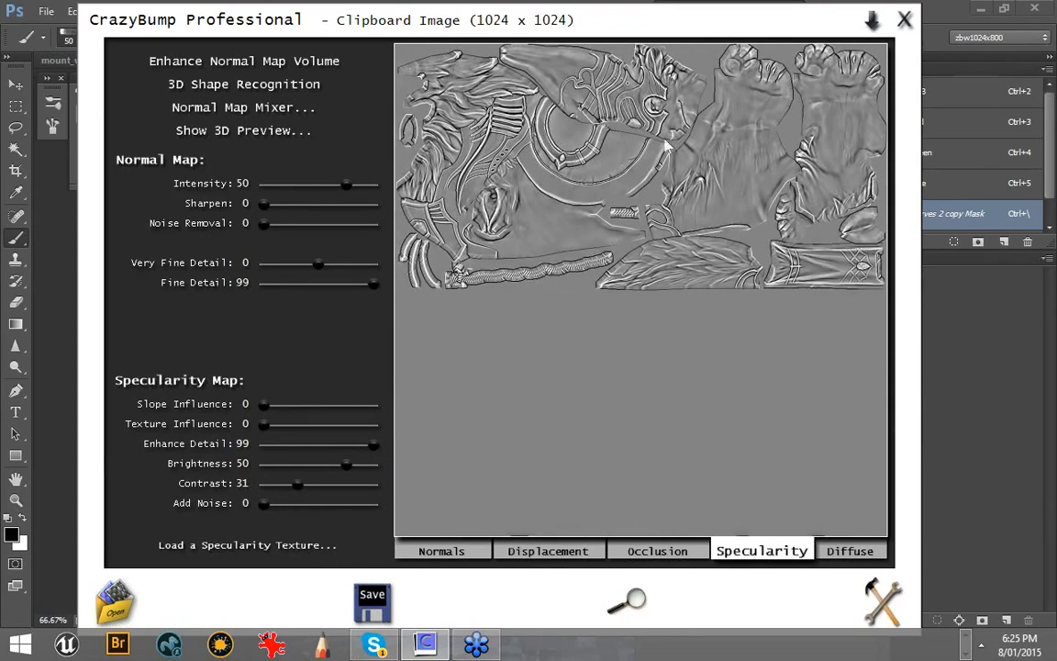
drag(297, 487, 269, 494)
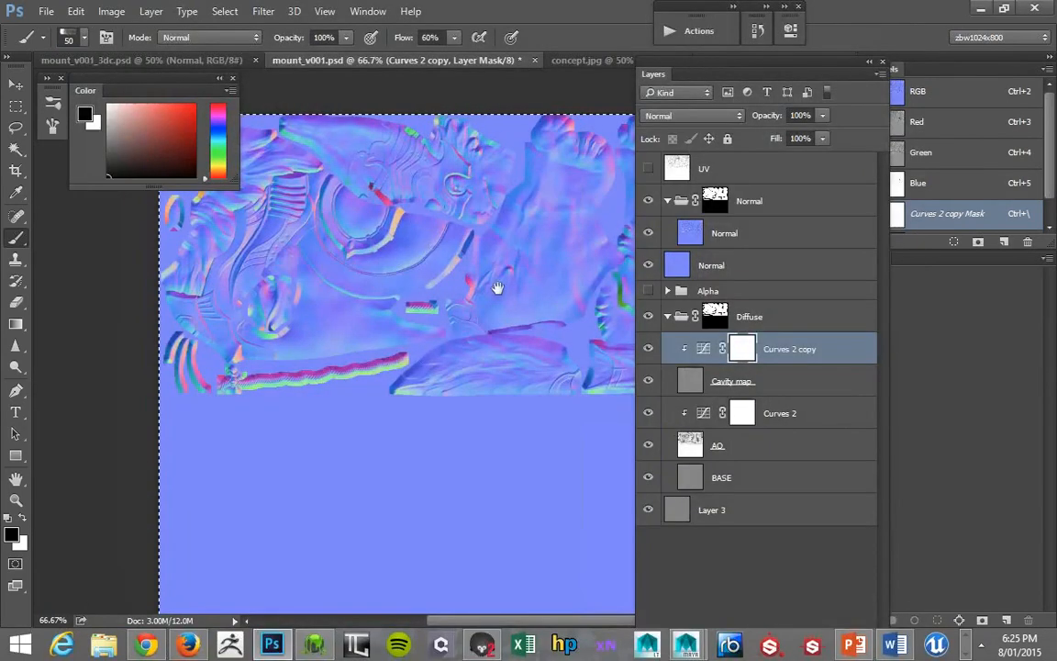
- Select the Diffuse group's mask and clear the selection around the canvas
scroll(485, 212, down, 1)
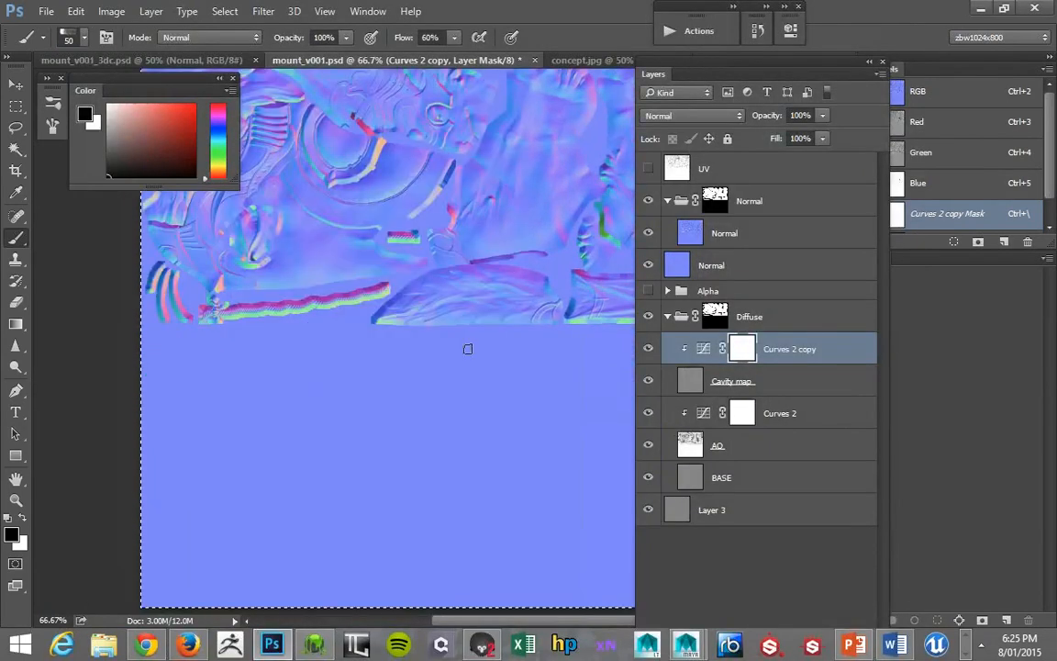
alt+click(468, 215)
click(698, 380)
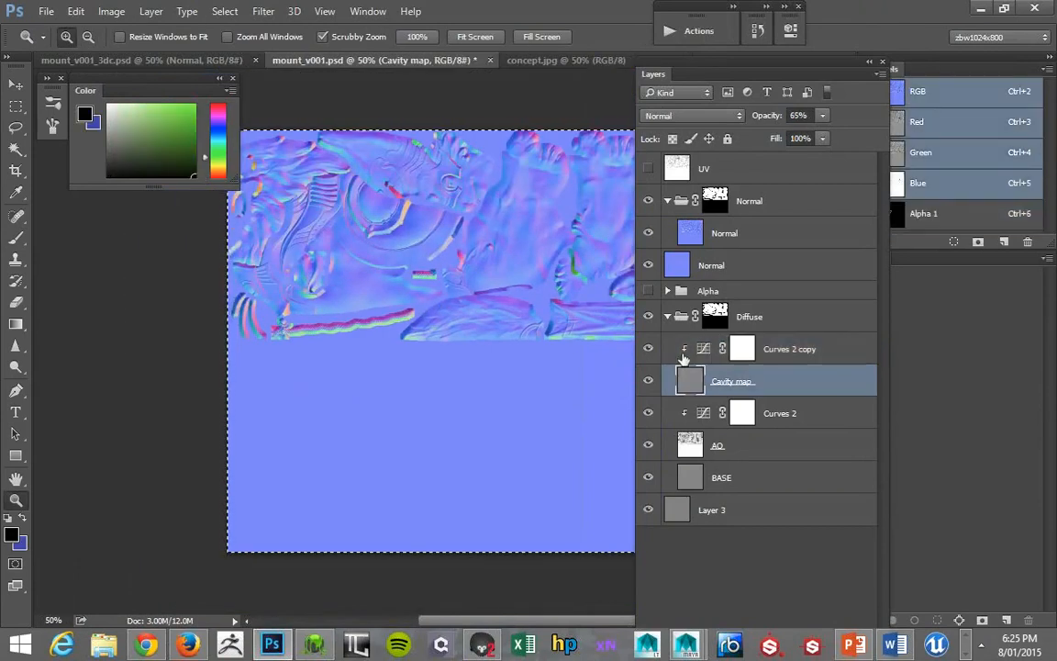
click(683, 318)
drag(531, 253, 473, 238)
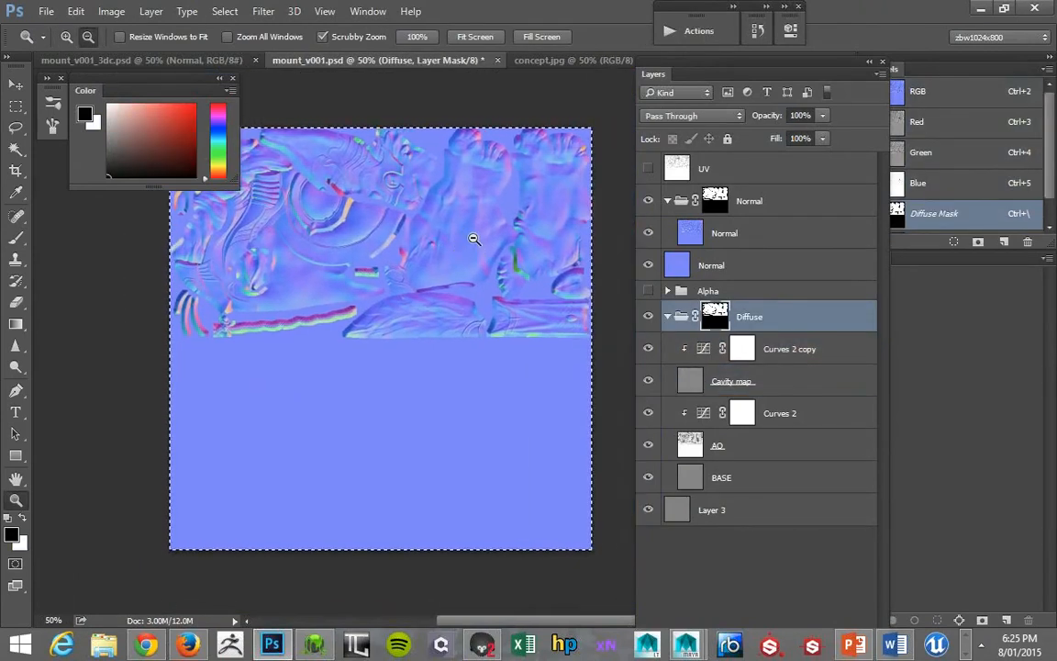
alt+click(472, 238)
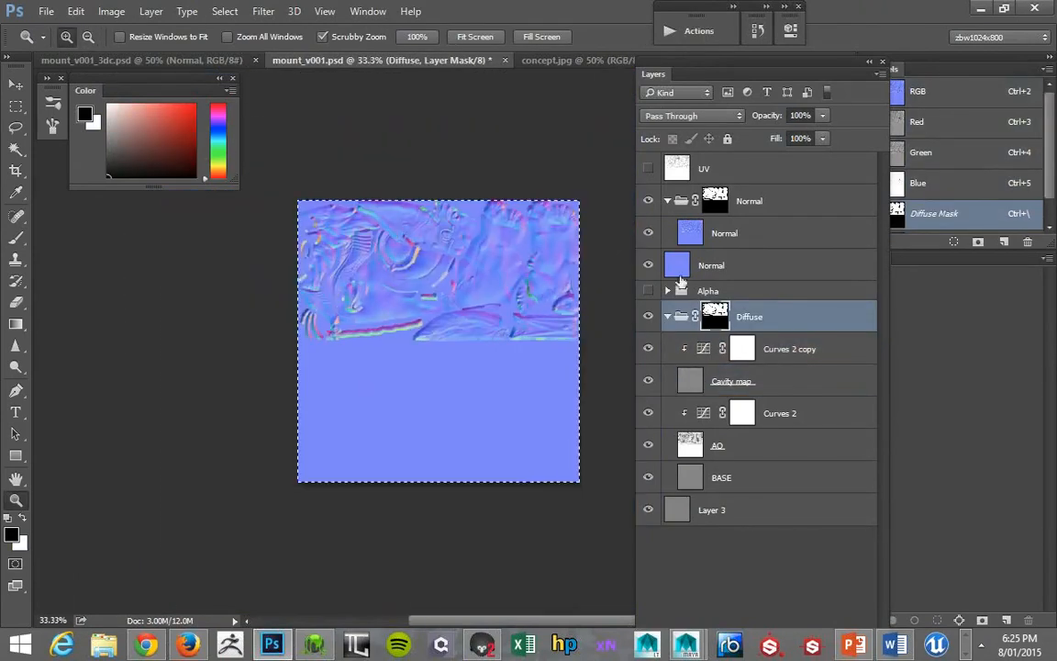
click(607, 287)
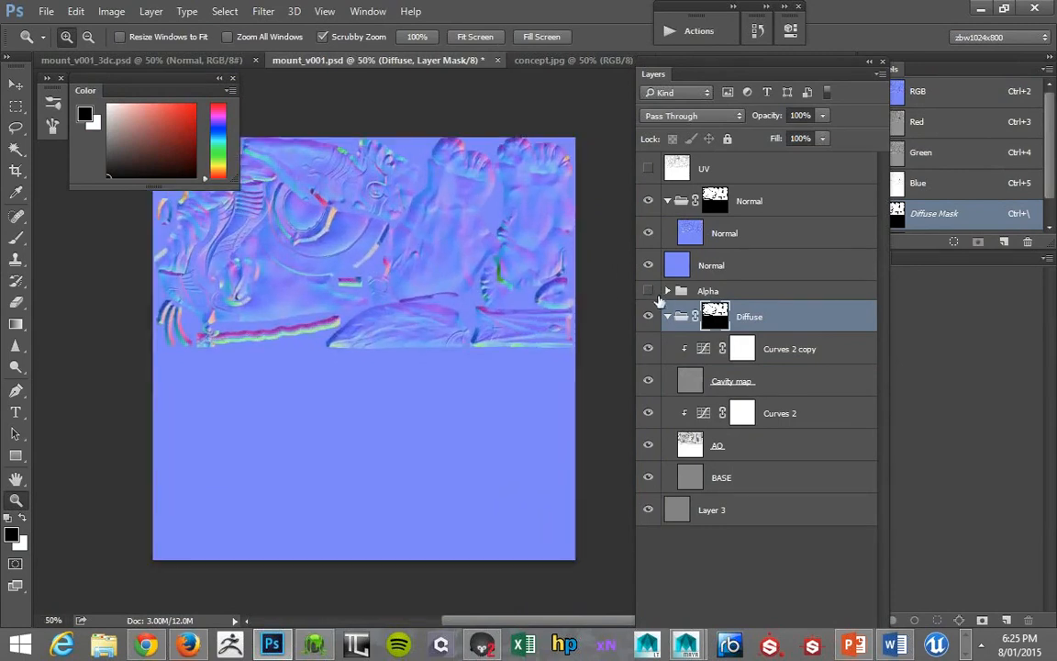
- Show the Alpha group, and collapse and hide the Normal group and hide the flat Normal layer
click(648, 291)
click(667, 200)
click(648, 200)
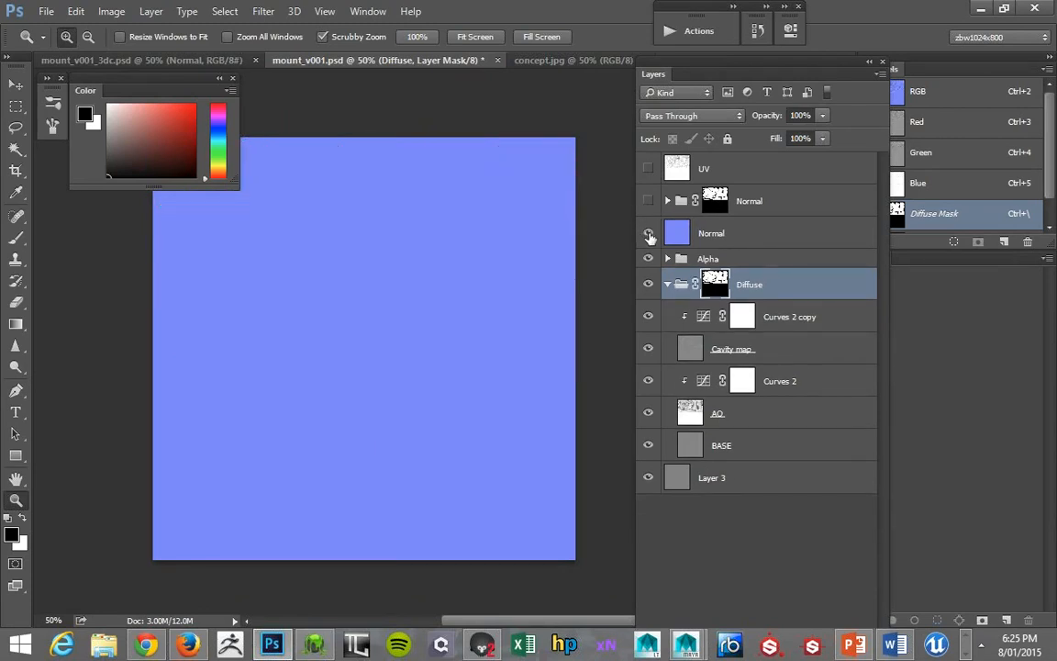
click(648, 233)
- Expand the Alpha group and hide its white Layer 5 so only the black strokes overlay the texture
click(357, 304)
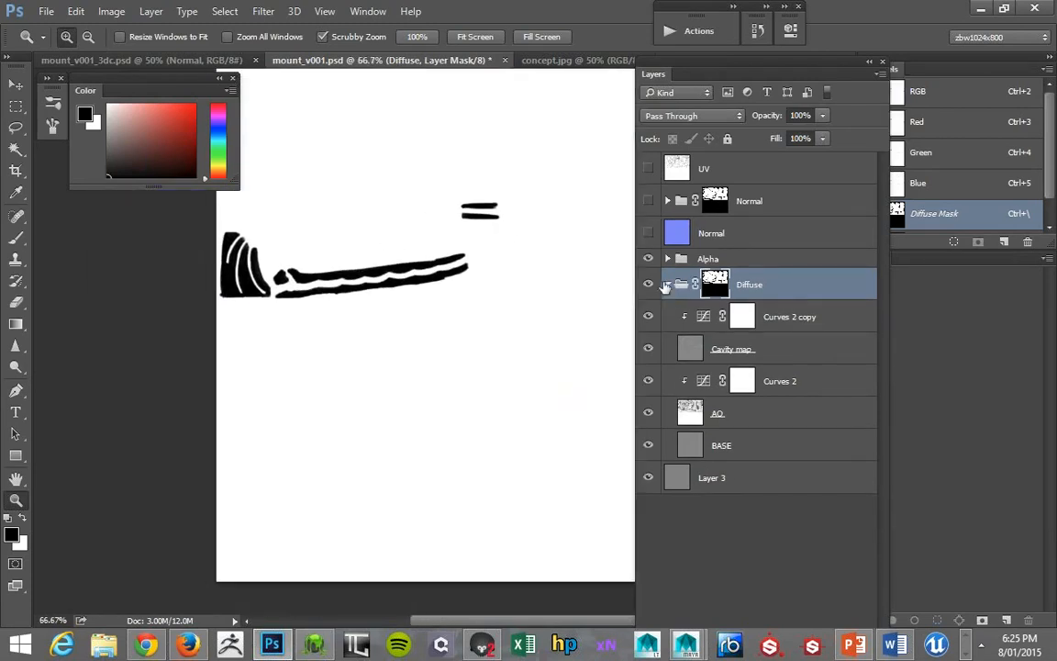
click(667, 258)
click(649, 316)
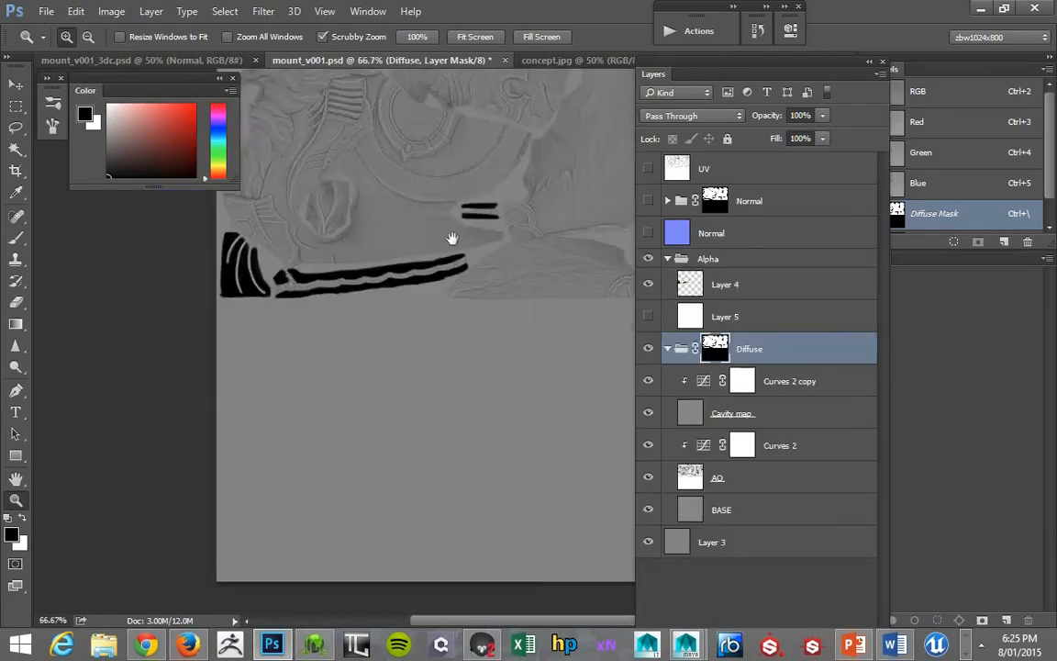
scroll(394, 266, up, 2)
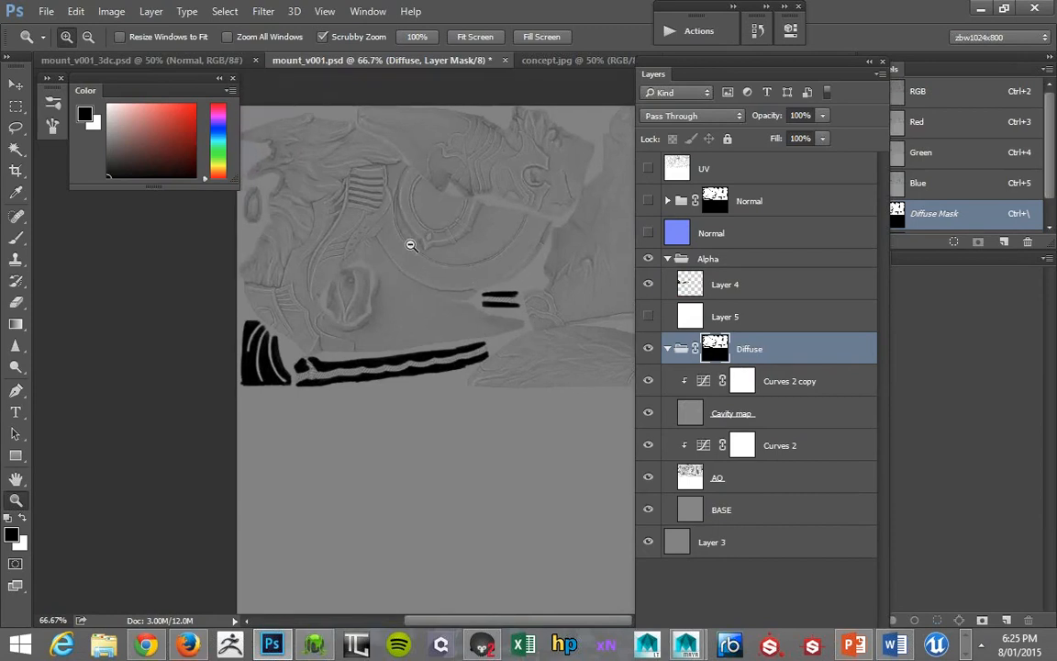
- Switch to 3D-COAT, shrink the brush and examine the black alpha areas around the model's horns before returning to Photoshop
key(alt+Tab)
key(alt+Tab)
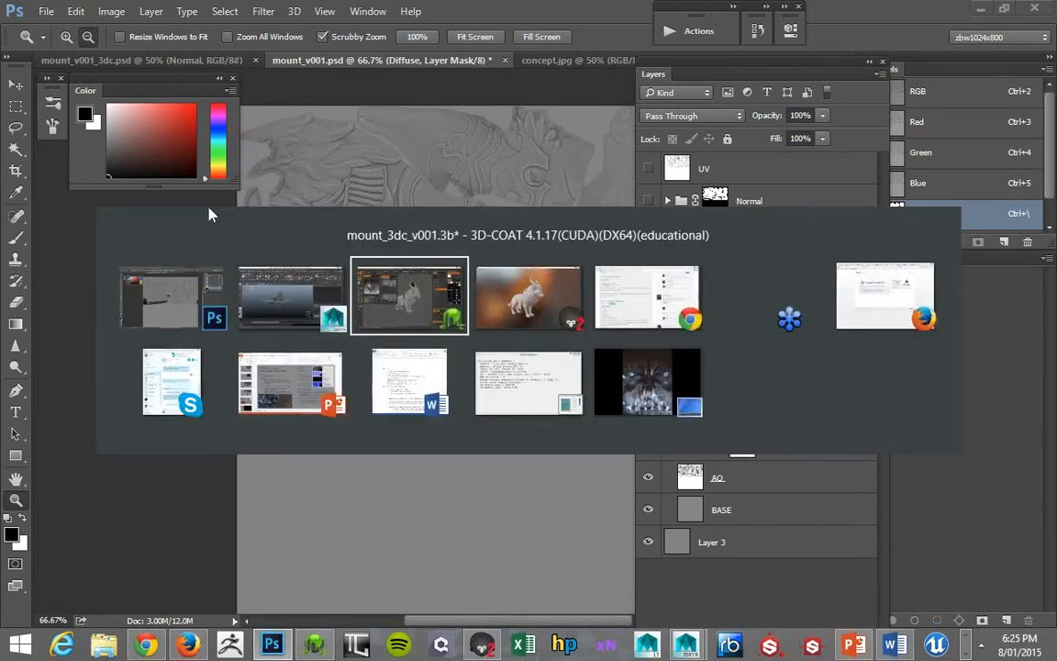
drag(442, 199, 424, 223)
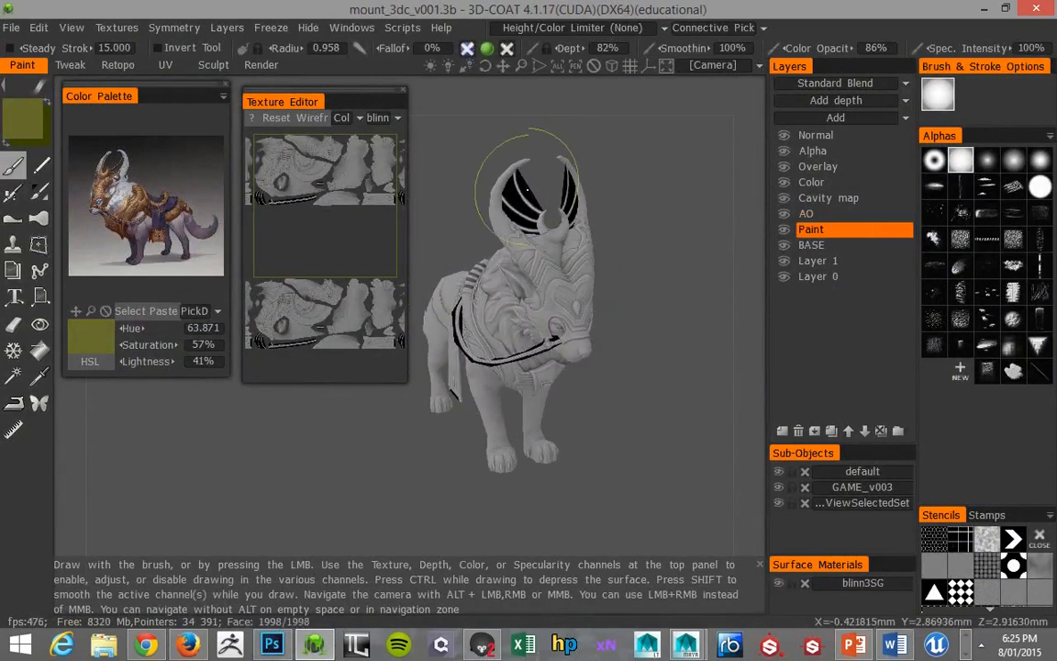
key(bracketleft)
key(bracketleft)
key(bracketleft)
key(bracketleft)
key(bracketleft)
key(bracketleft)
key(bracketleft)
key(bracketleft)
key(bracketleft)
key(bracketleft)
key(bracketleft)
key(bracketleft)
key(bracketleft)
key(bracketleft)
key(bracketleft)
key(bracketleft)
key(bracketleft)
mouse_move(474, 138)
mouse_down()
mouse_move(413, 138)
mouse_move(434, 131)
mouse_move(478, 159)
mouse_move(466, 174)
mouse_move(491, 181)
mouse_up()
key(alt+Tab)
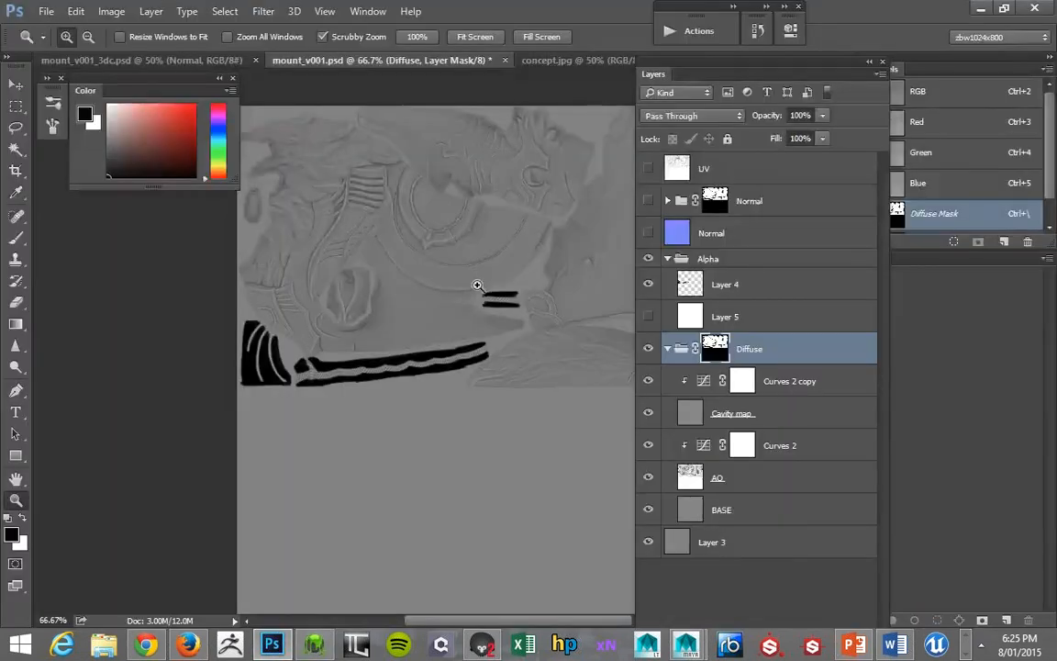
click(393, 279)
drag(397, 301, 484, 206)
alt+click(422, 317)
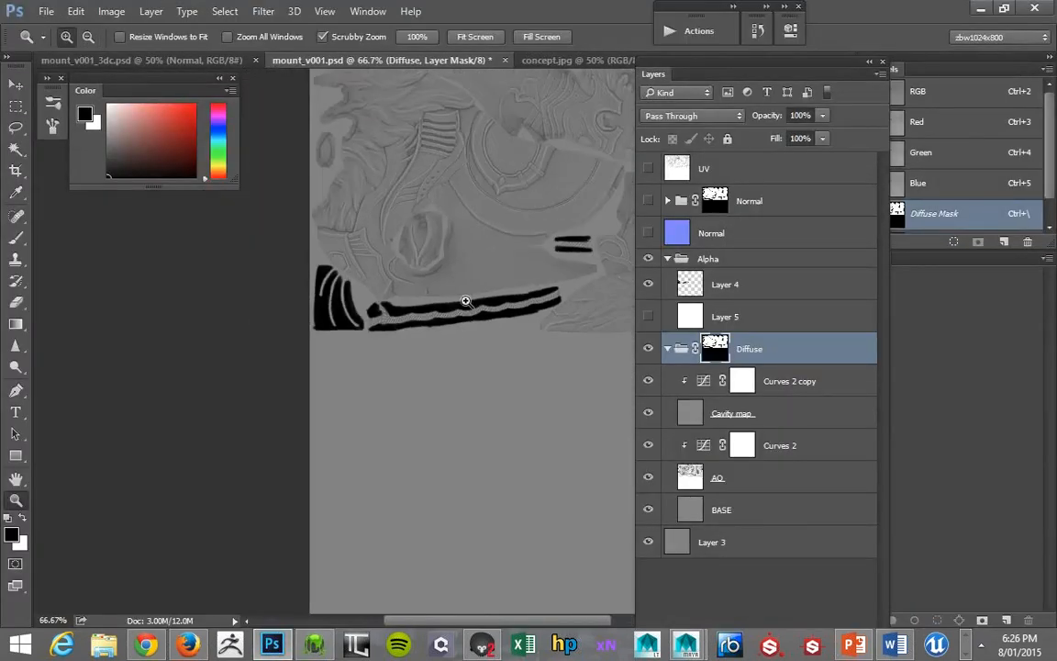
key(b)
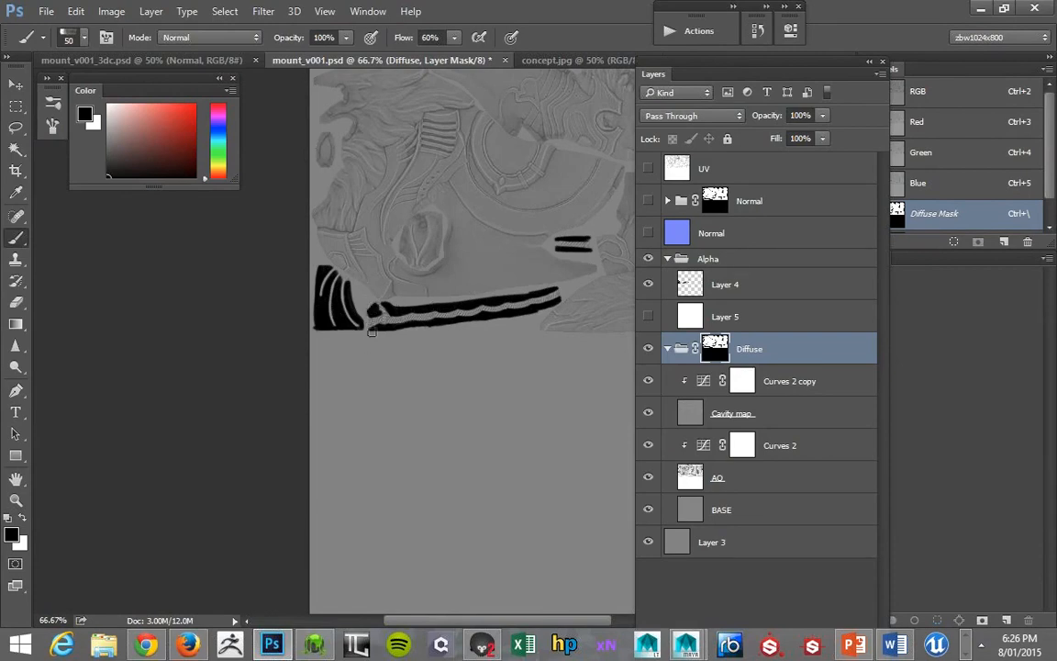
mouse_move(427, 198)
mouse_down()
mouse_move(300, 244)
mouse_move(534, 220)
mouse_move(503, 209)
mouse_move(432, 224)
mouse_move(519, 306)
mouse_move(431, 224)
mouse_up()
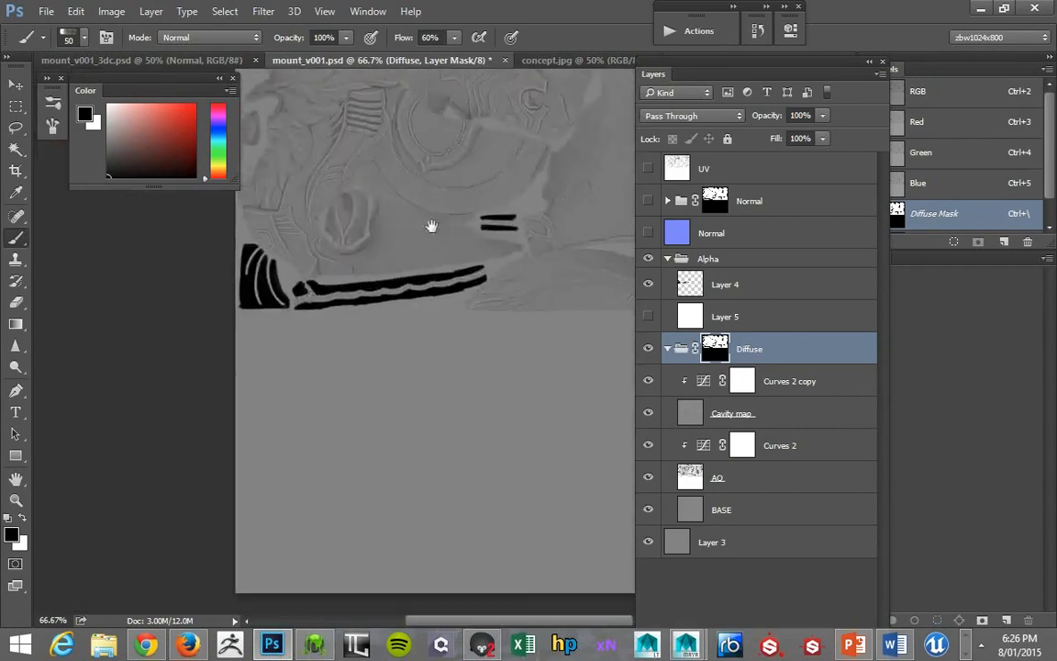
drag(392, 259, 404, 245)
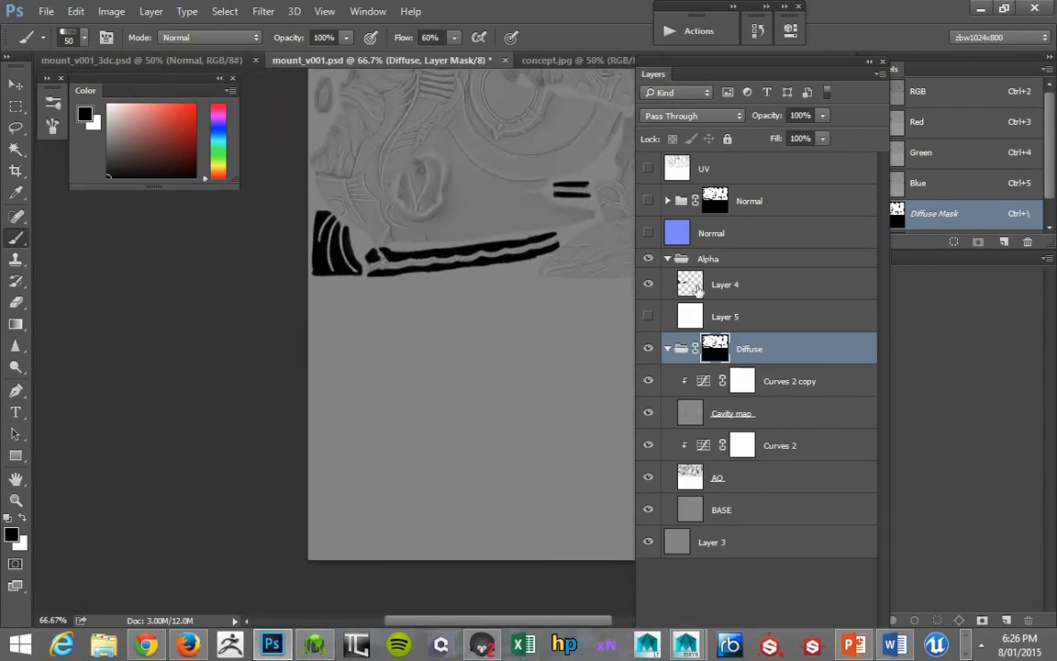
- Show the Alpha group's white Layer 5 beneath the black strokes, and select Layer 4
click(698, 290)
click(648, 316)
drag(542, 212, 490, 224)
click(701, 314)
key(z)
alt+click(502, 249)
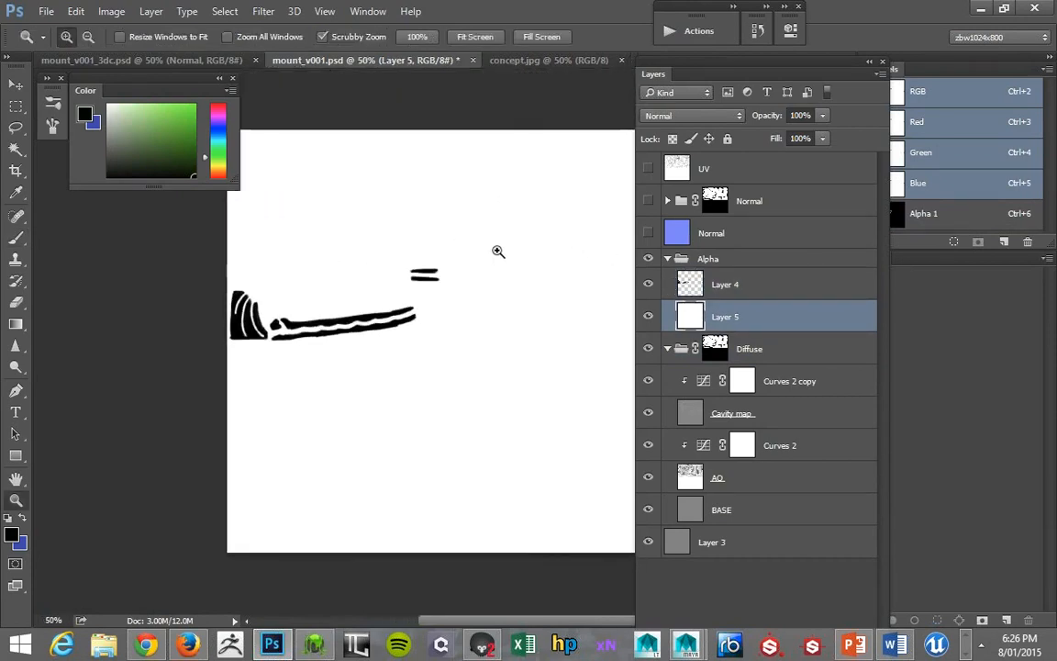
drag(441, 272, 485, 244)
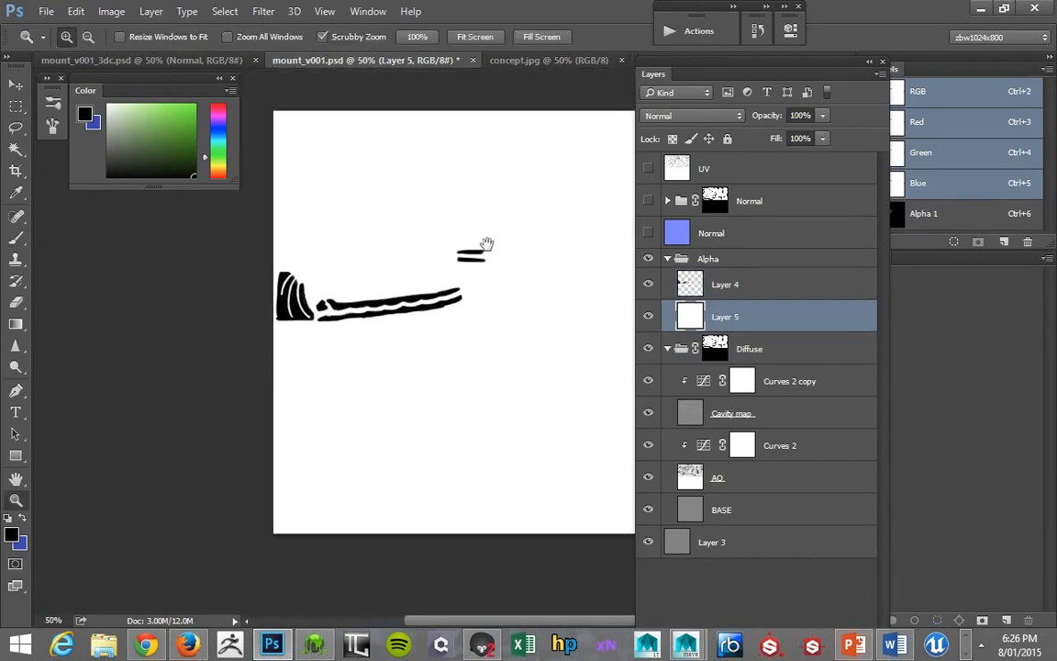
click(708, 286)
- Switch to Marmoset Toolbag and review the map slots of the Default material before returning to Photoshop
click(480, 645)
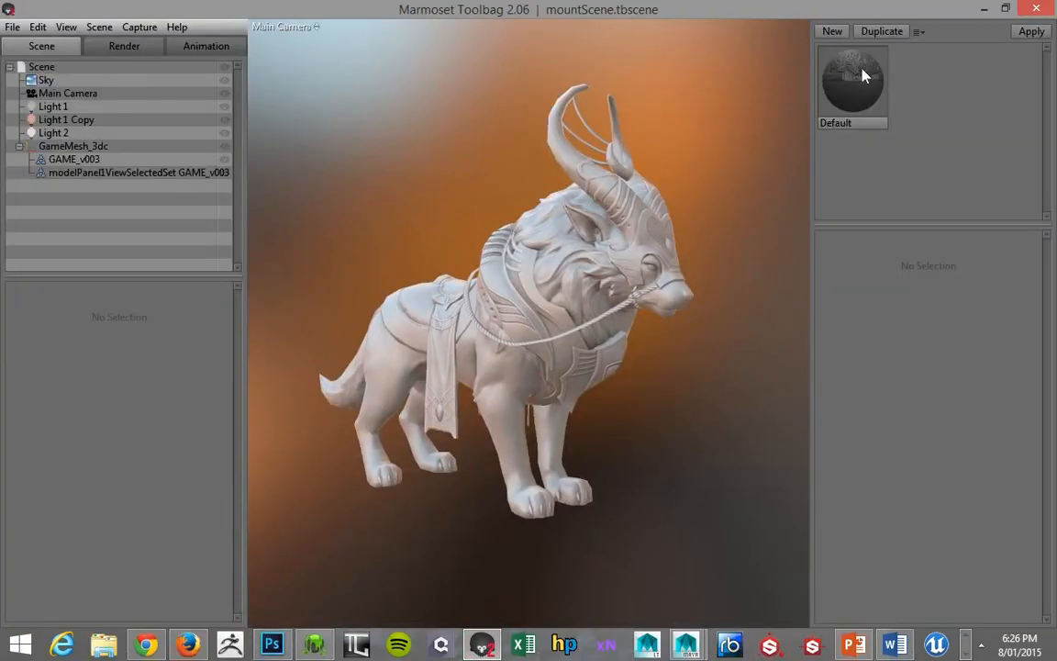
click(863, 75)
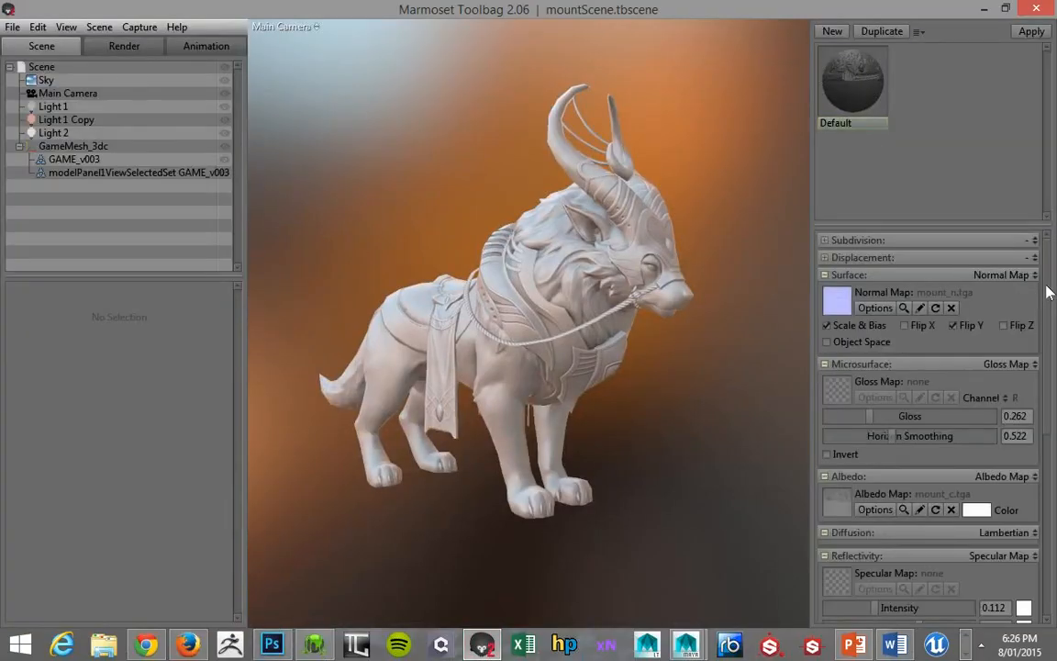
scroll(1049, 292, down, 3)
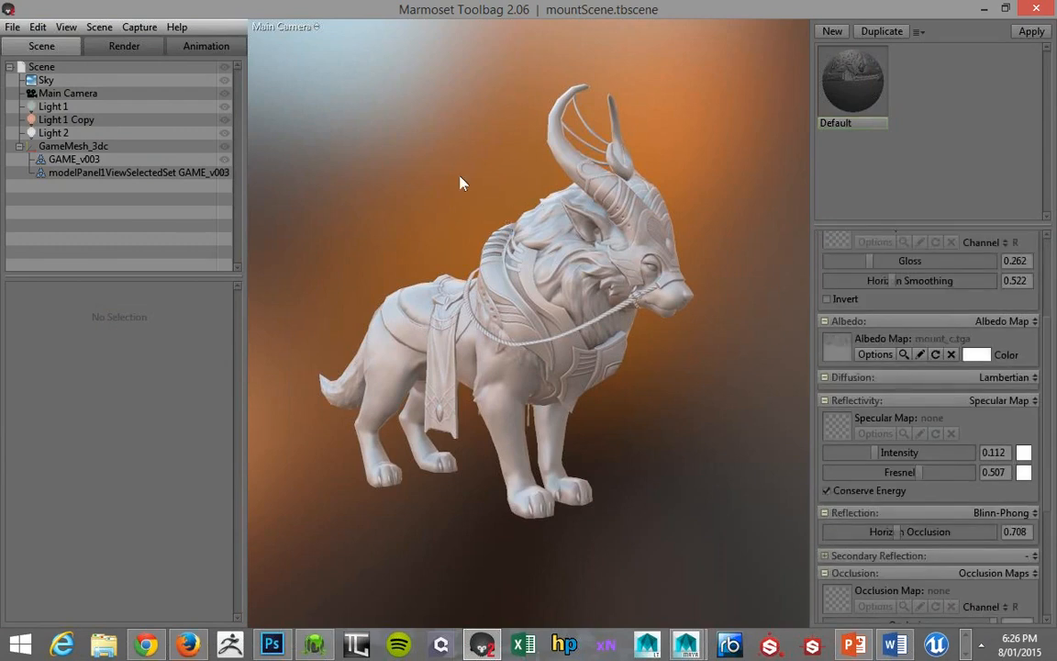
key(alt+Tab)
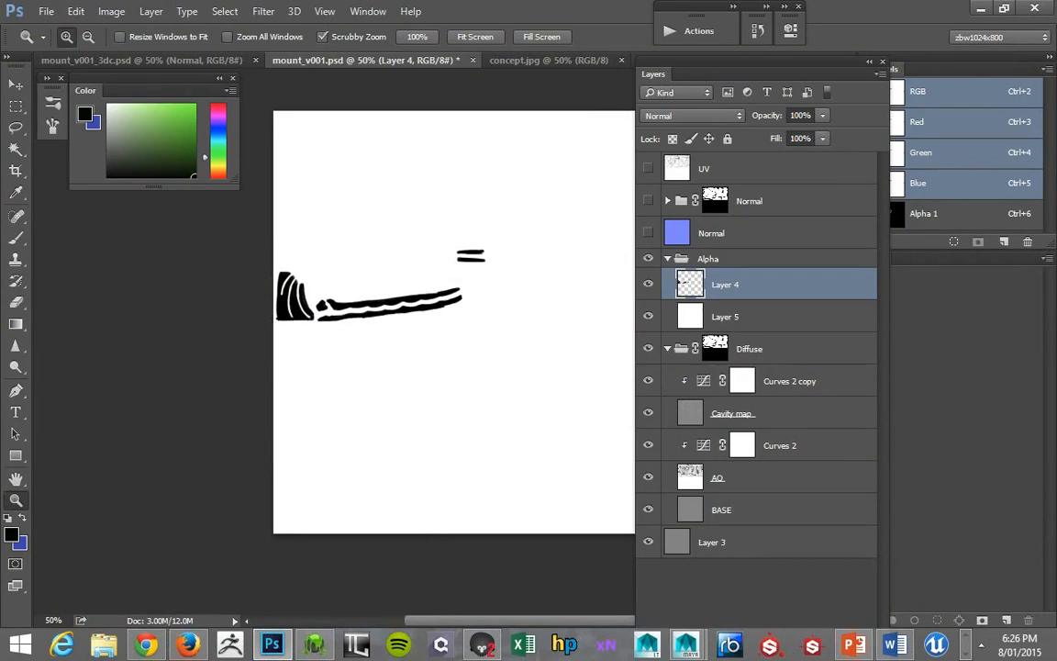
- Compare mount_c.tga, mount_v001_3dc.psd and mount_v001.psd with the textured model in Marmoset Toolbag, ending back in Photoshop
key(ctrl+shift+Tab)
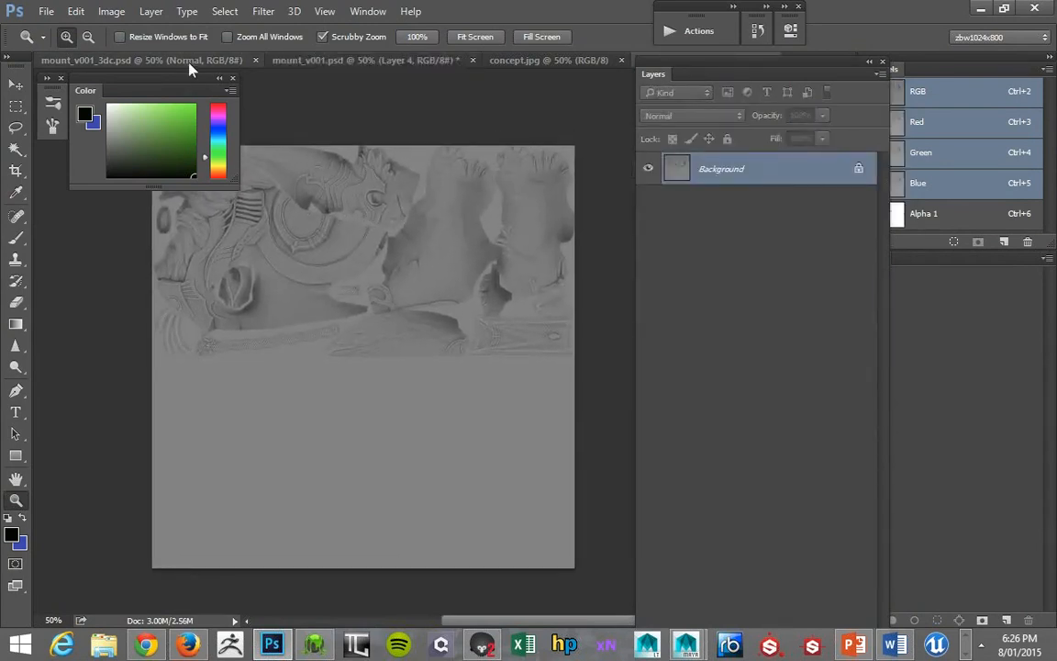
click(164, 57)
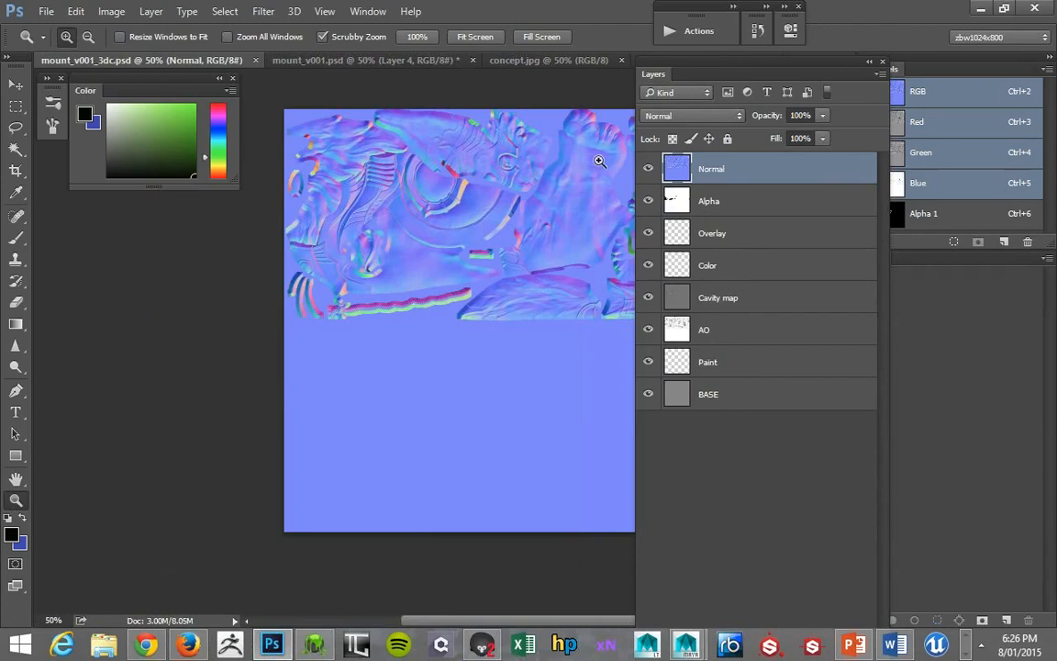
click(365, 60)
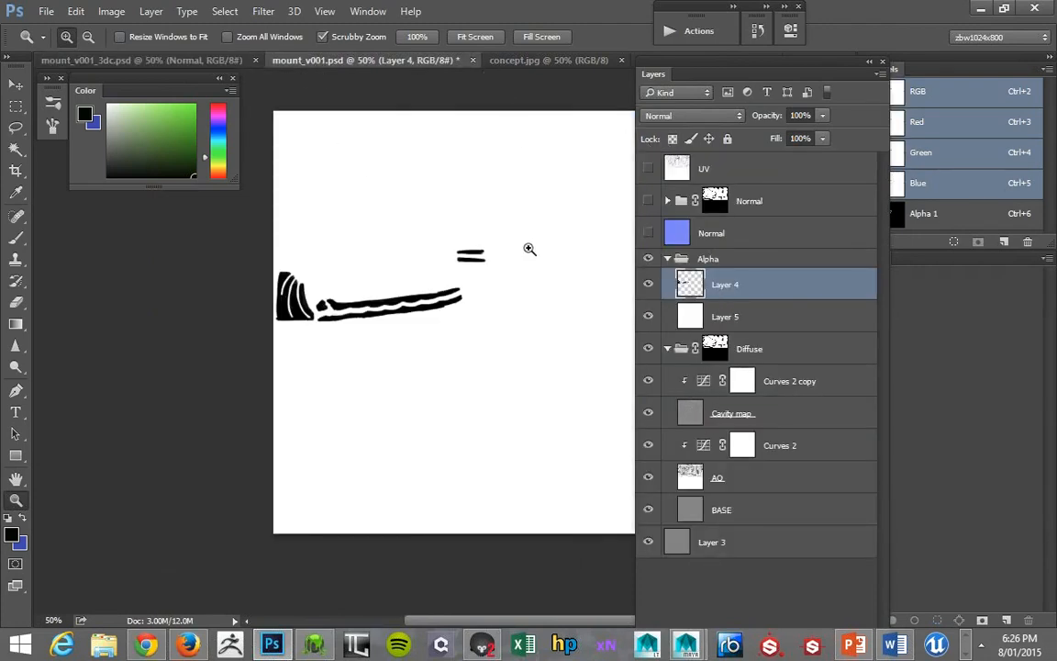
click(482, 648)
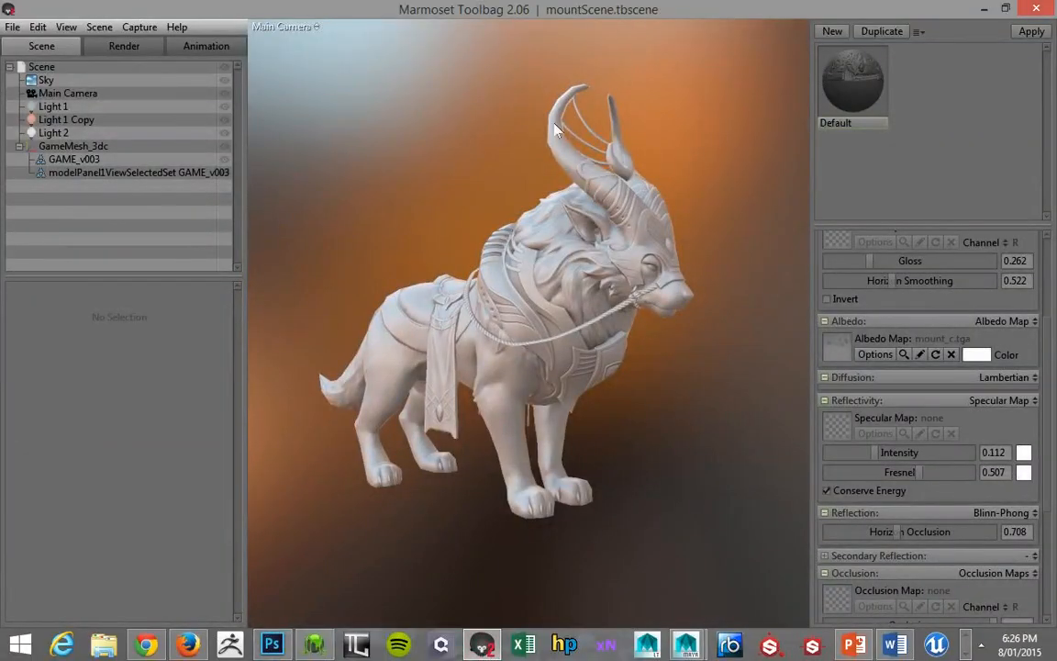
key(alt+Tab)
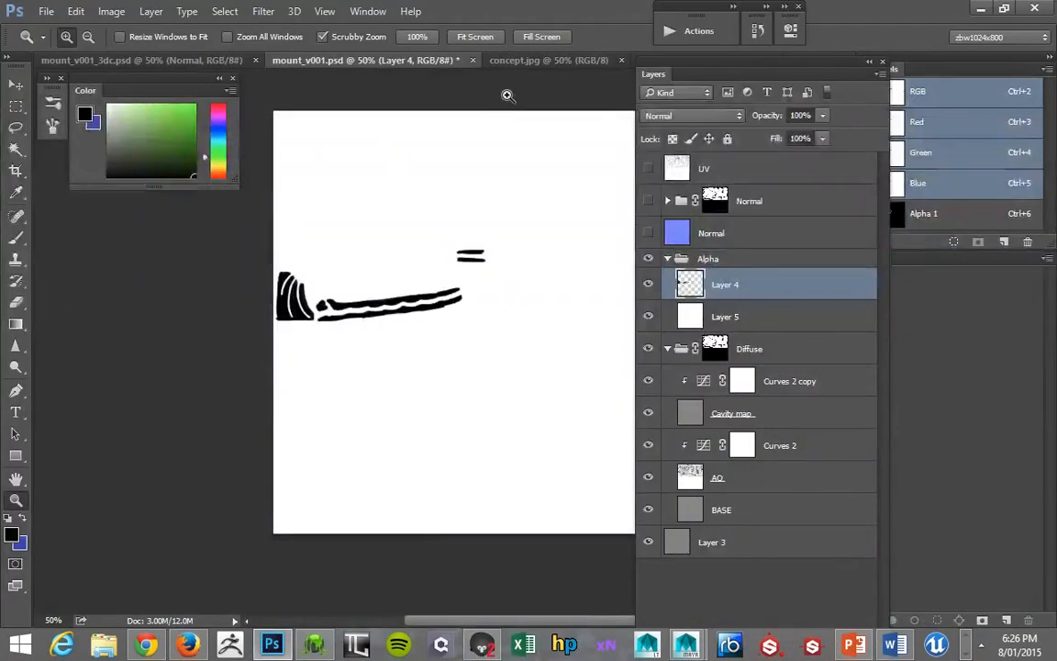
- Bring mount_c.tga to the front and move the Layers panel aside to uncover its channel list
click(503, 60)
click(416, 61)
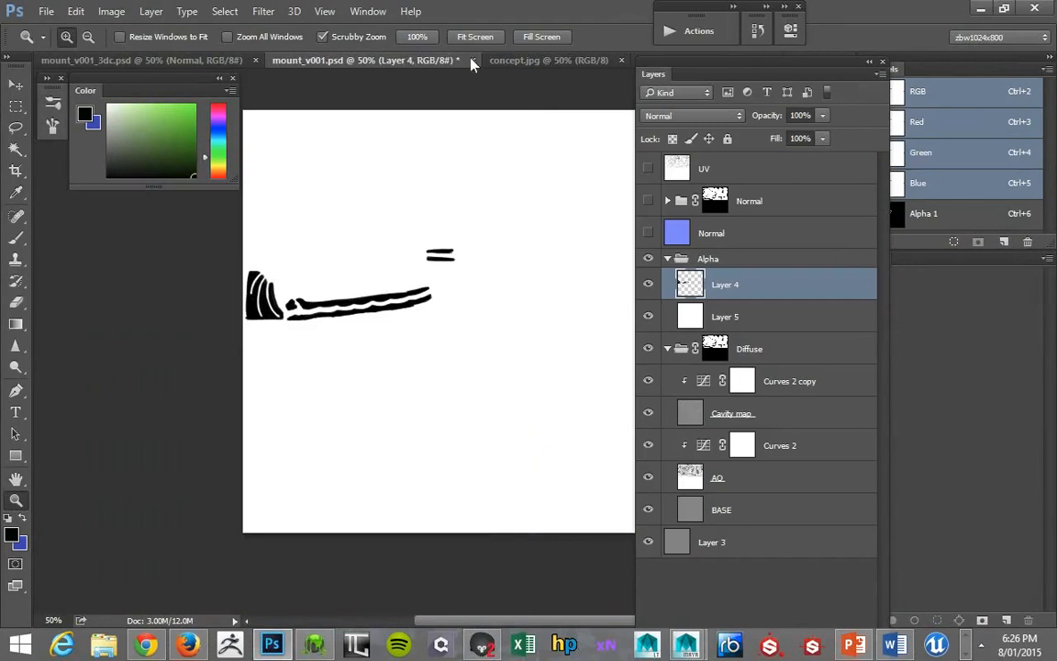
drag(656, 62, 654, 84)
click(656, 61)
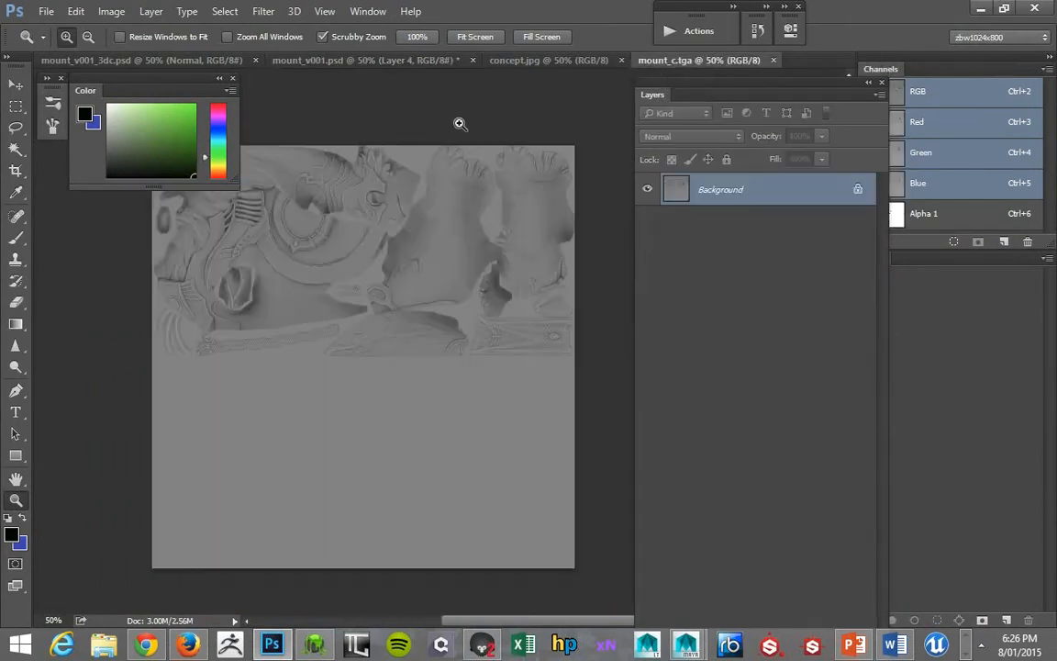
drag(465, 127, 511, 117)
drag(809, 88, 745, 89)
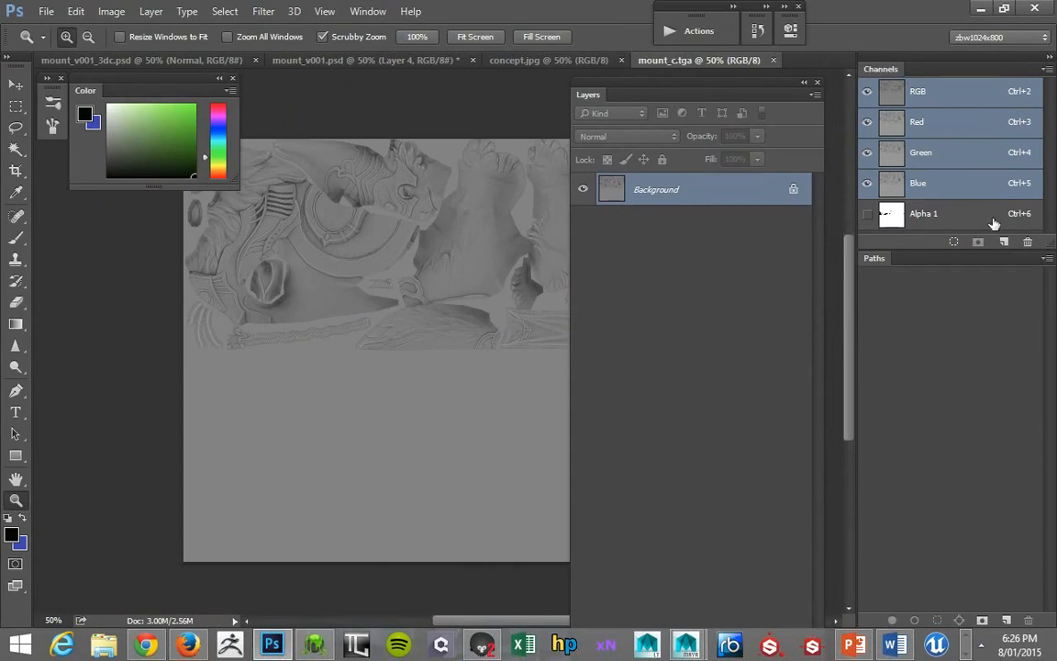
- Isolate the Alpha 1 channel of mount_c.tga and compare it with the Alpha group's layers in mount_v001.psd
click(926, 216)
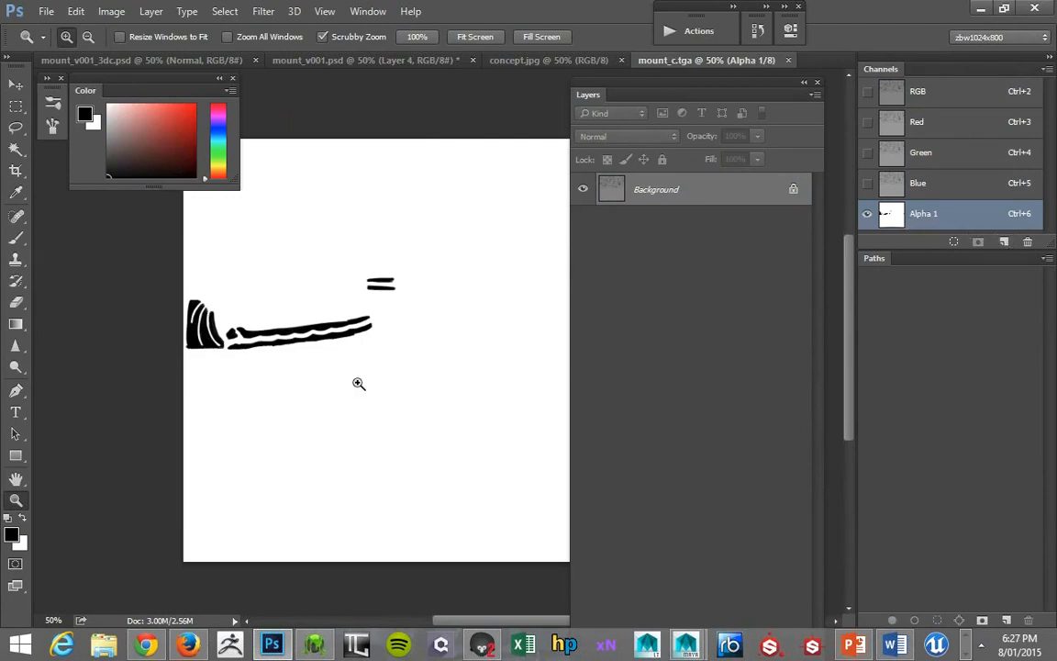
click(308, 60)
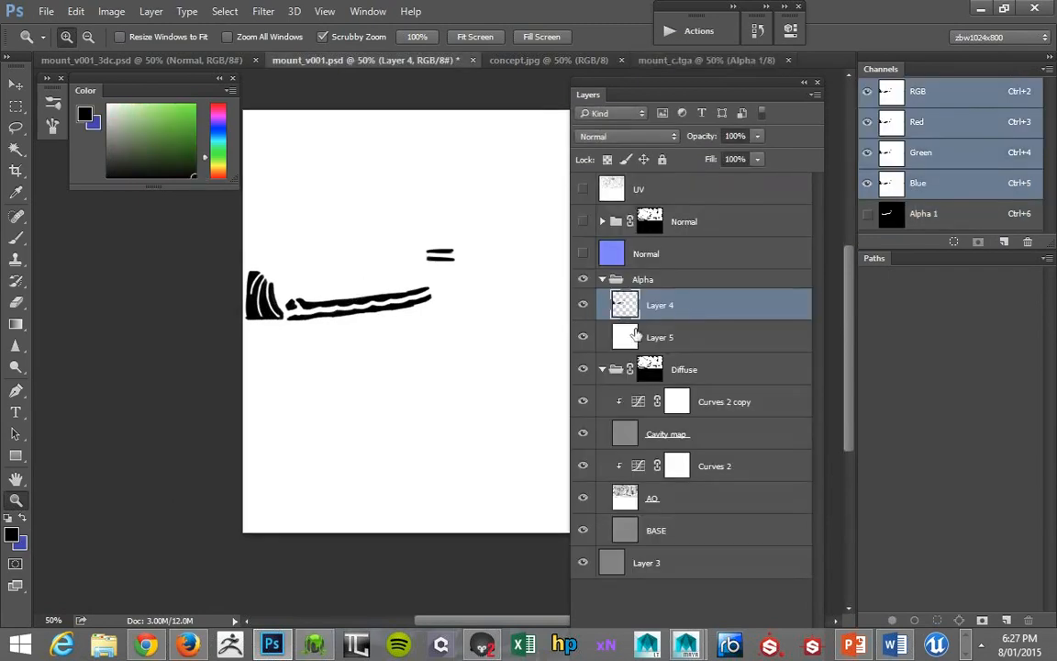
click(680, 59)
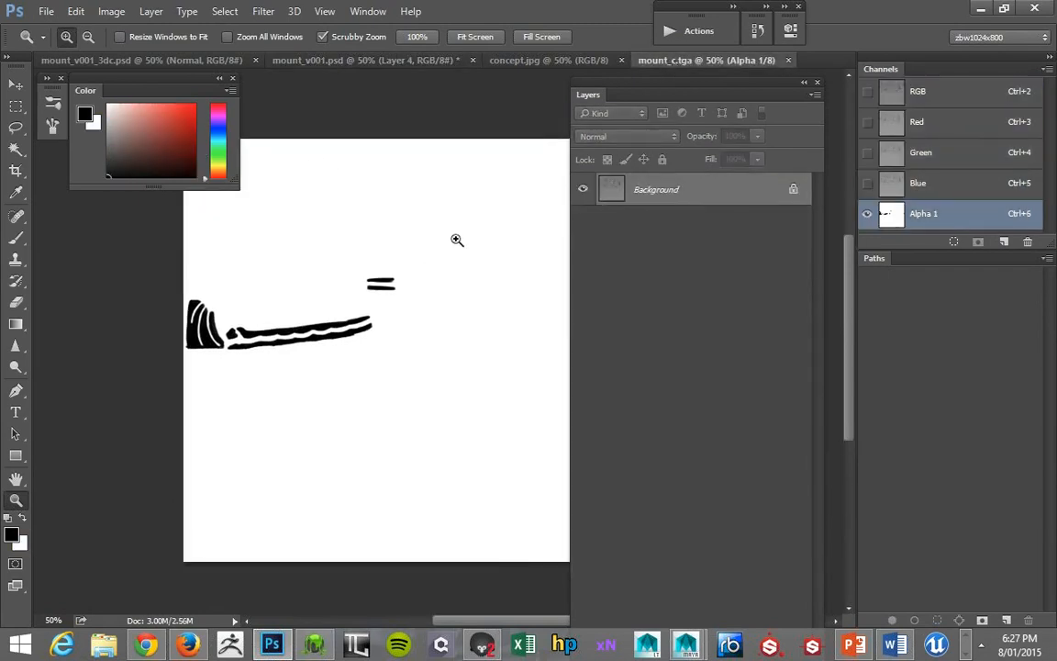
- Save mount_c.tga as a Targa file with alpha channels at 32 bits/pixel, and close it
click(46, 13)
click(70, 190)
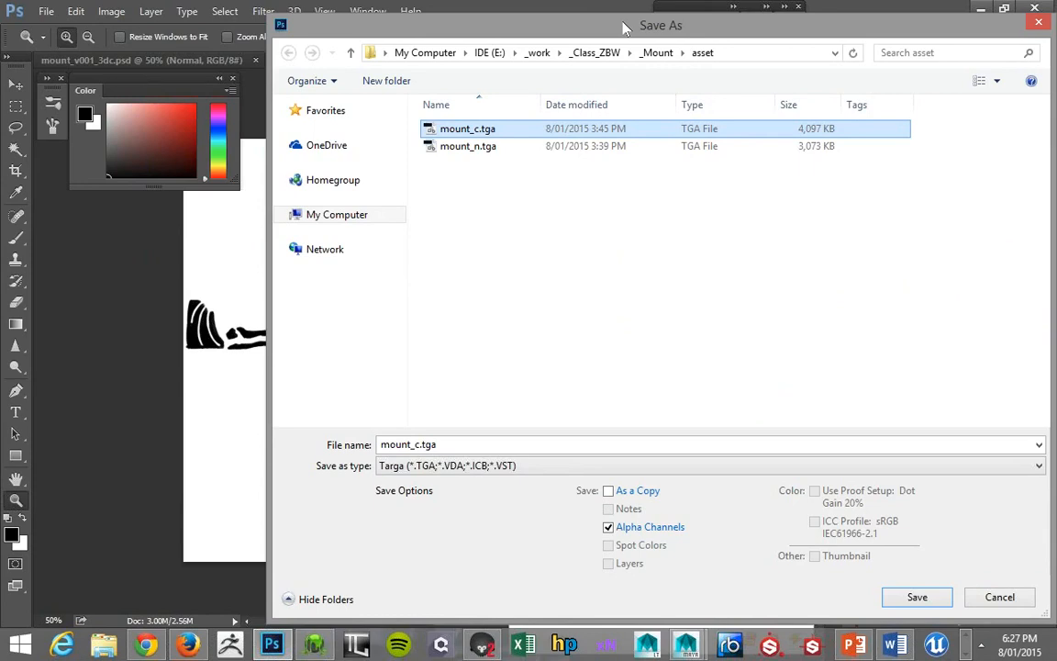
key(Return)
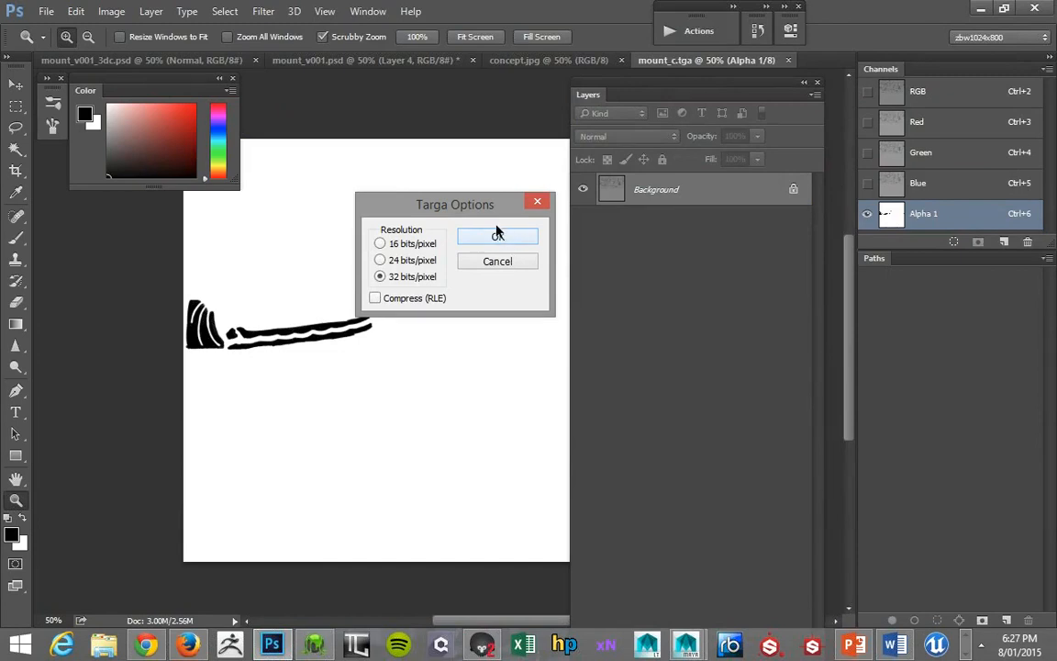
drag(460, 195, 456, 138)
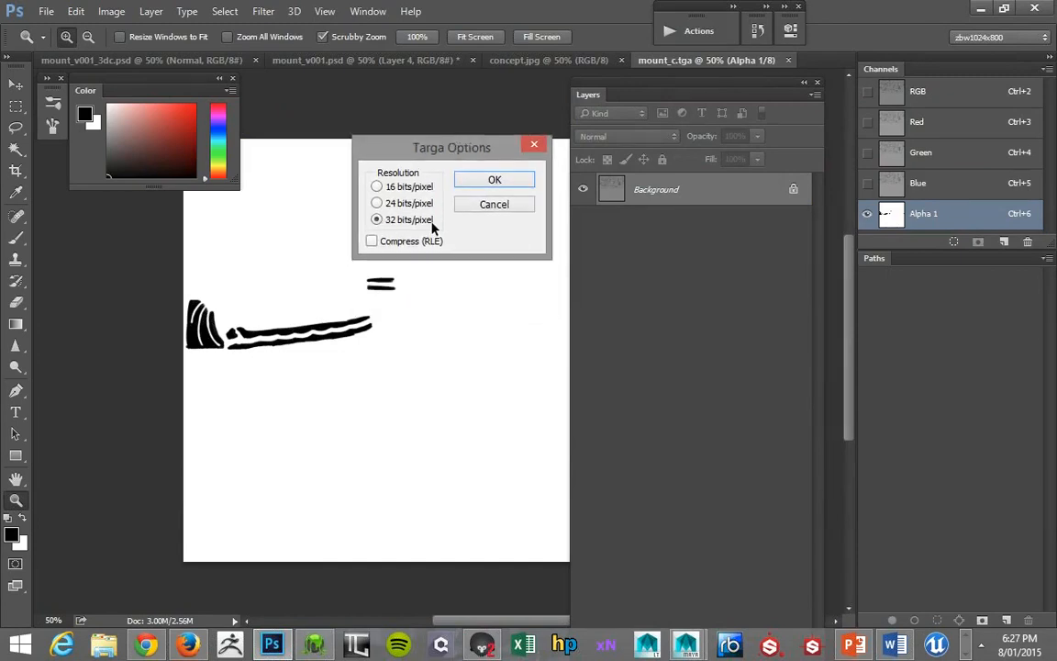
click(513, 181)
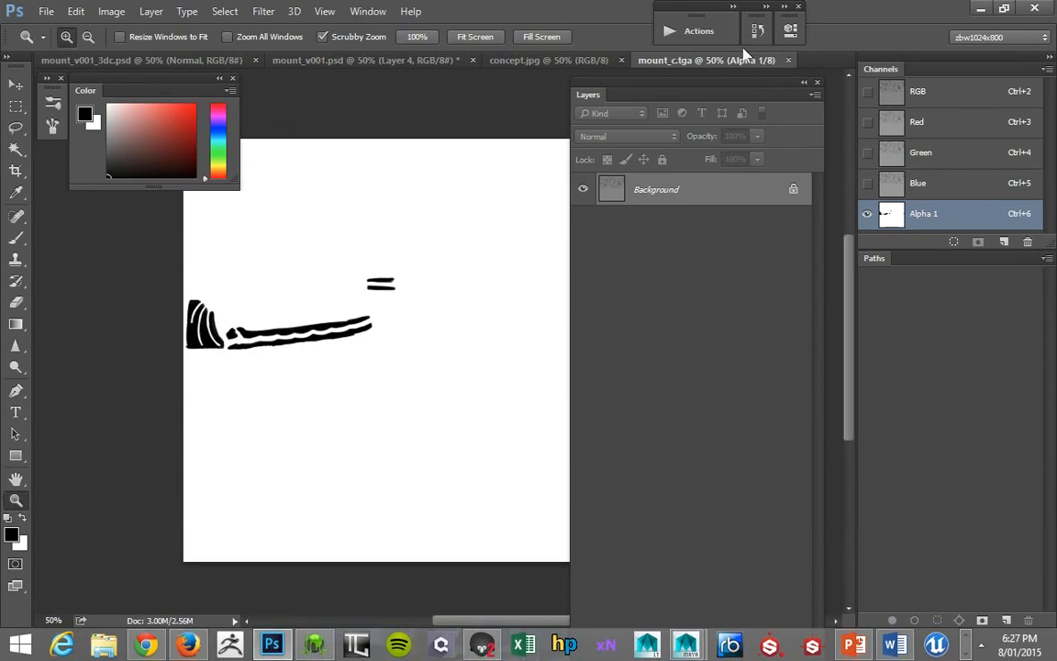
click(788, 61)
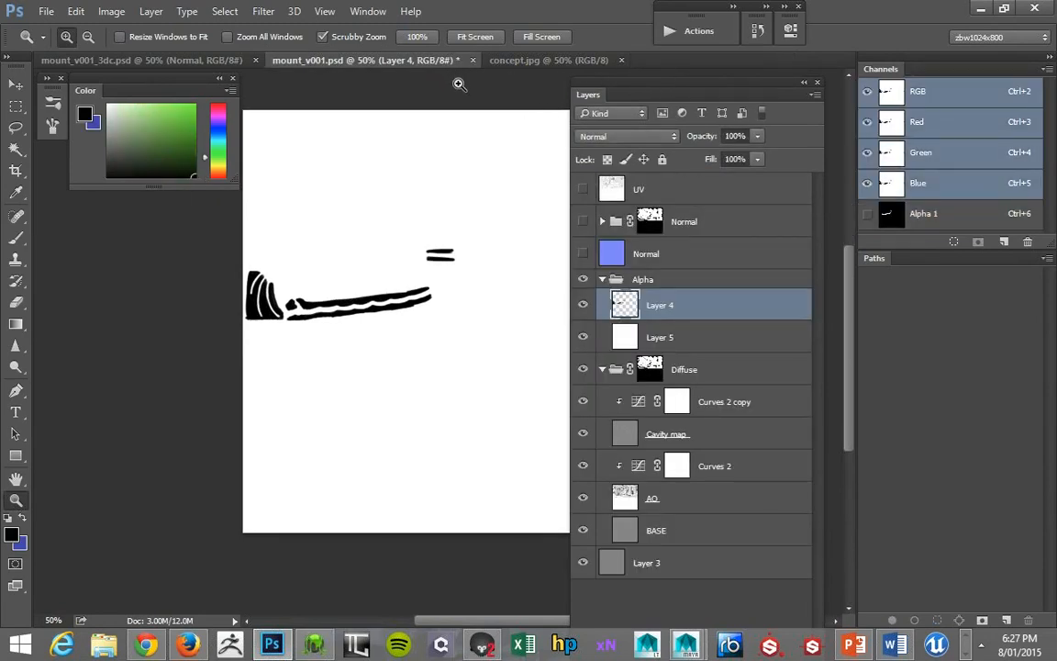
- Collapse and hide the Alpha group so the diffuse texture shows, and move the Layers panel clear of the canvas
click(603, 280)
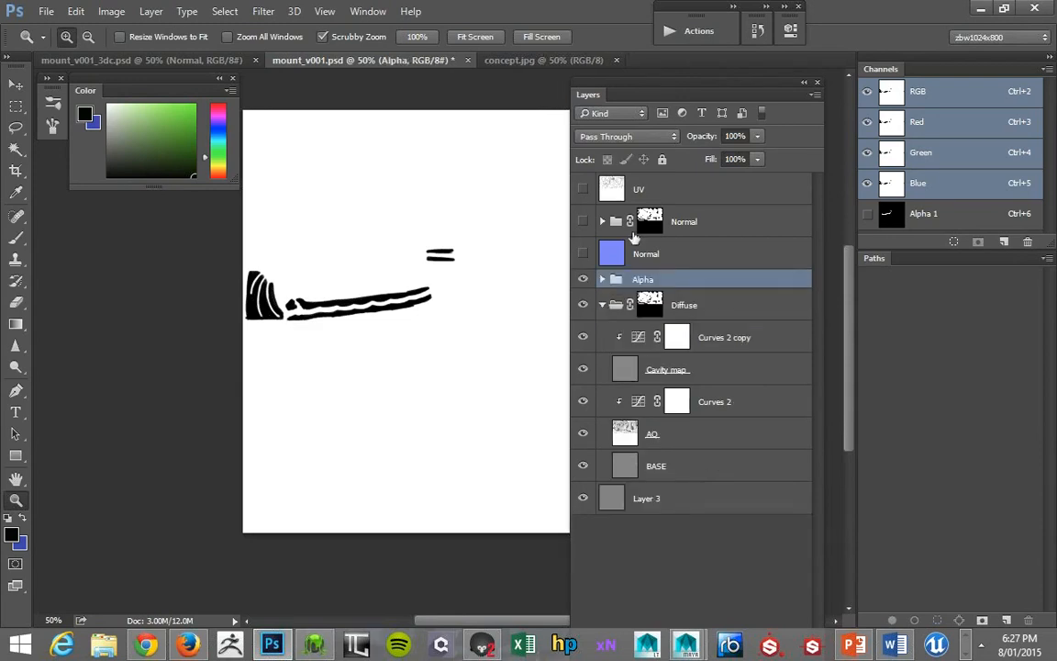
drag(592, 95, 612, 93)
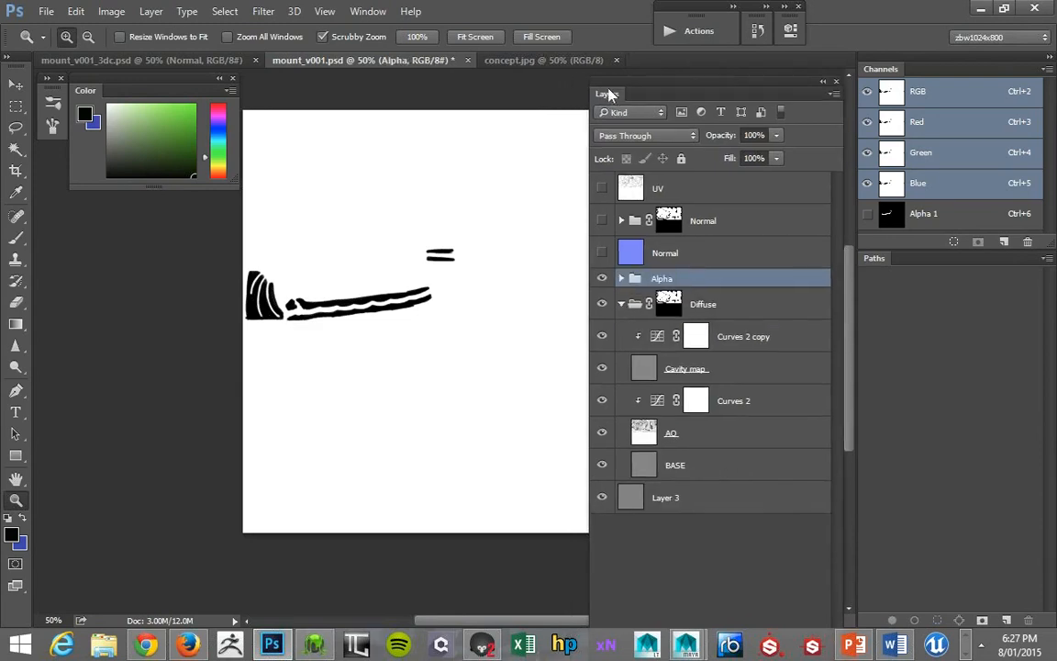
click(622, 280)
click(603, 279)
click(620, 280)
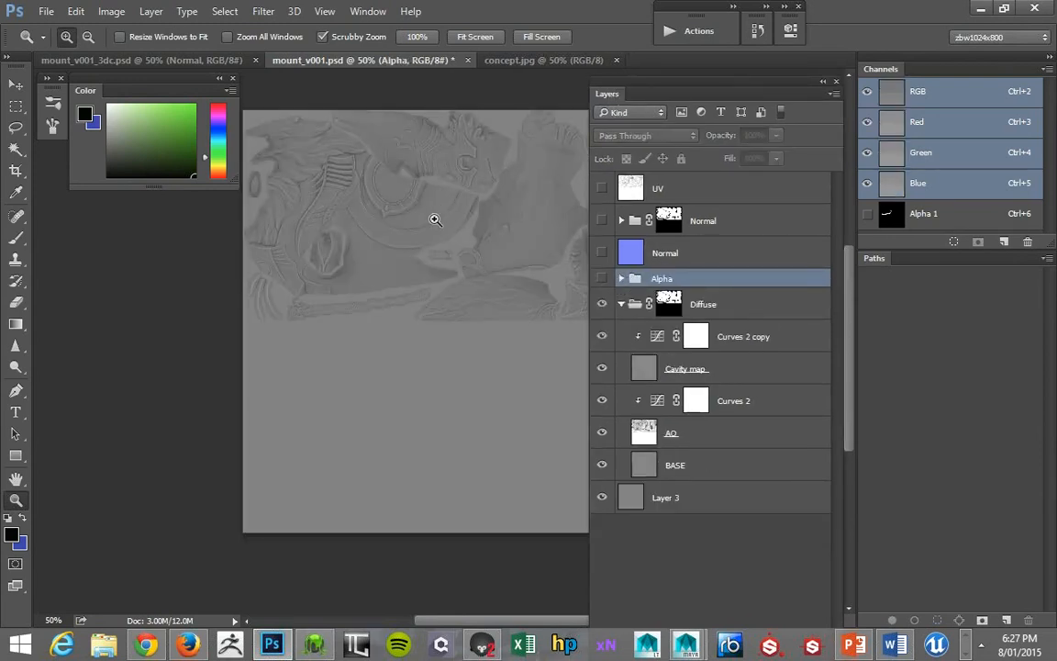
drag(435, 220, 408, 243)
drag(605, 94, 634, 83)
drag(375, 139, 328, 154)
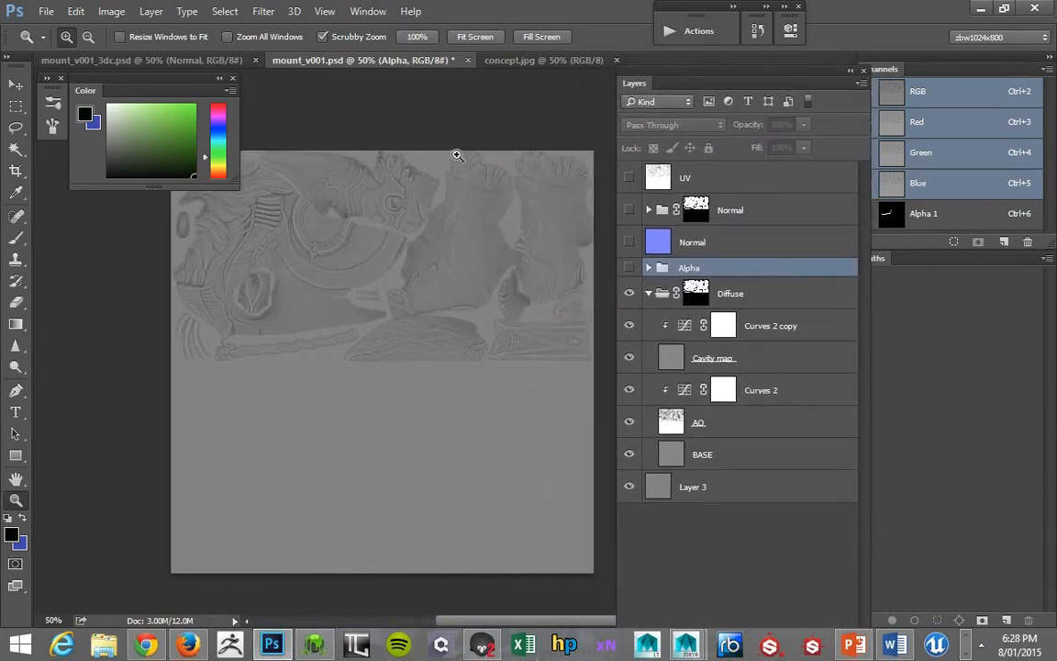
- Look through the Diffuse group's contents and leave the group collapsed above Layer 3
click(642, 298)
click(649, 293)
click(678, 464)
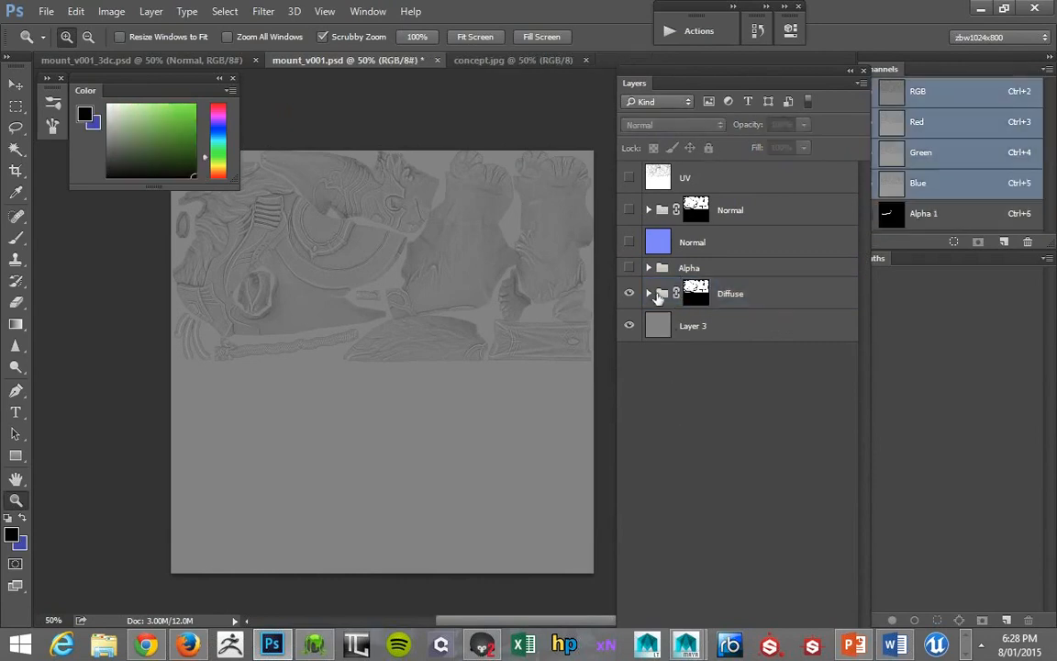
click(650, 294)
click(649, 294)
click(649, 293)
drag(380, 111, 392, 105)
click(649, 293)
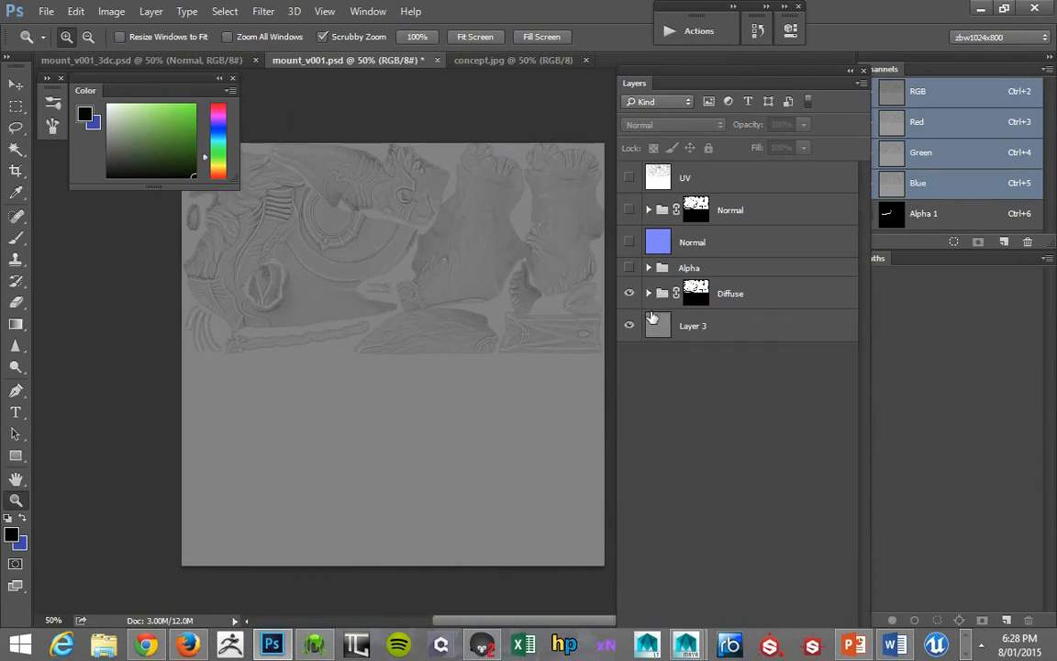
- Collapse the Layers panel to an icon, expand it again and move it over the canvas
drag(679, 74, 680, 125)
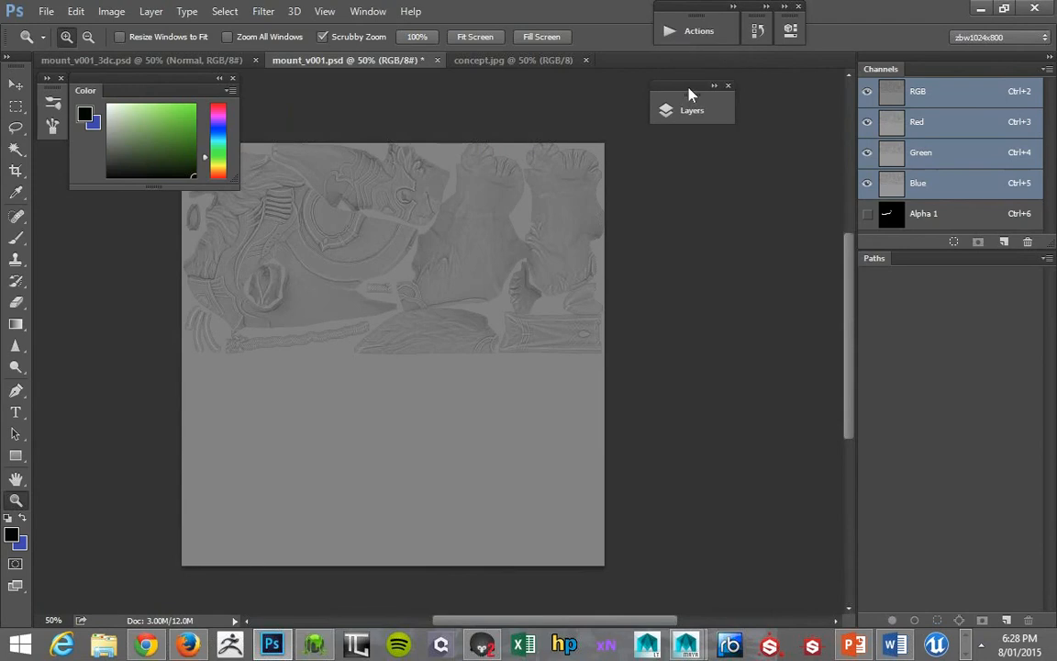
double_click(712, 94)
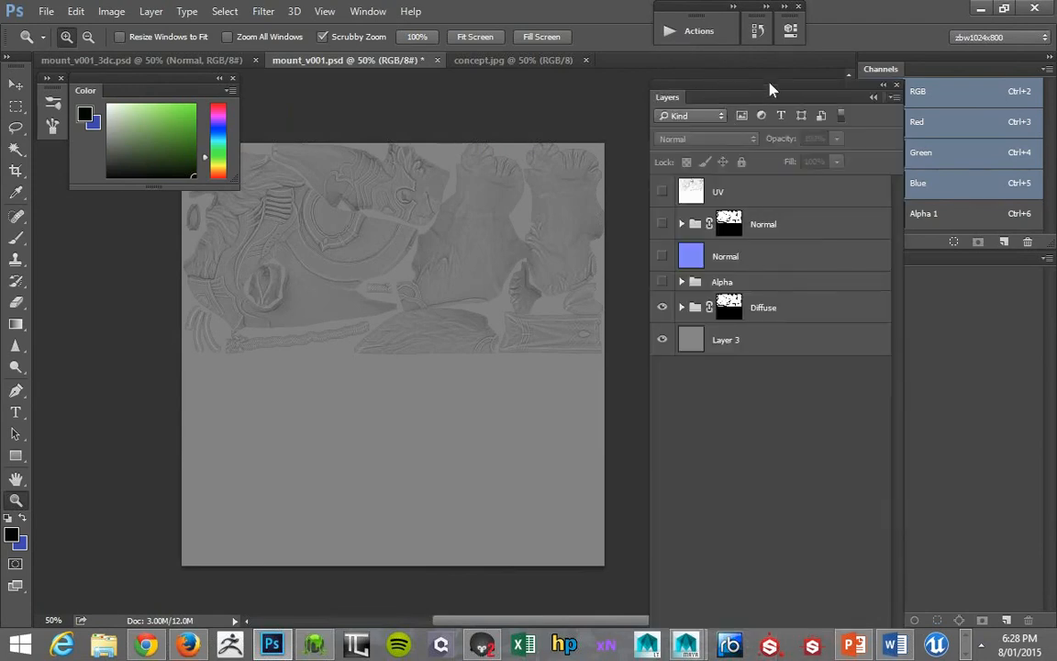
drag(760, 90, 456, 19)
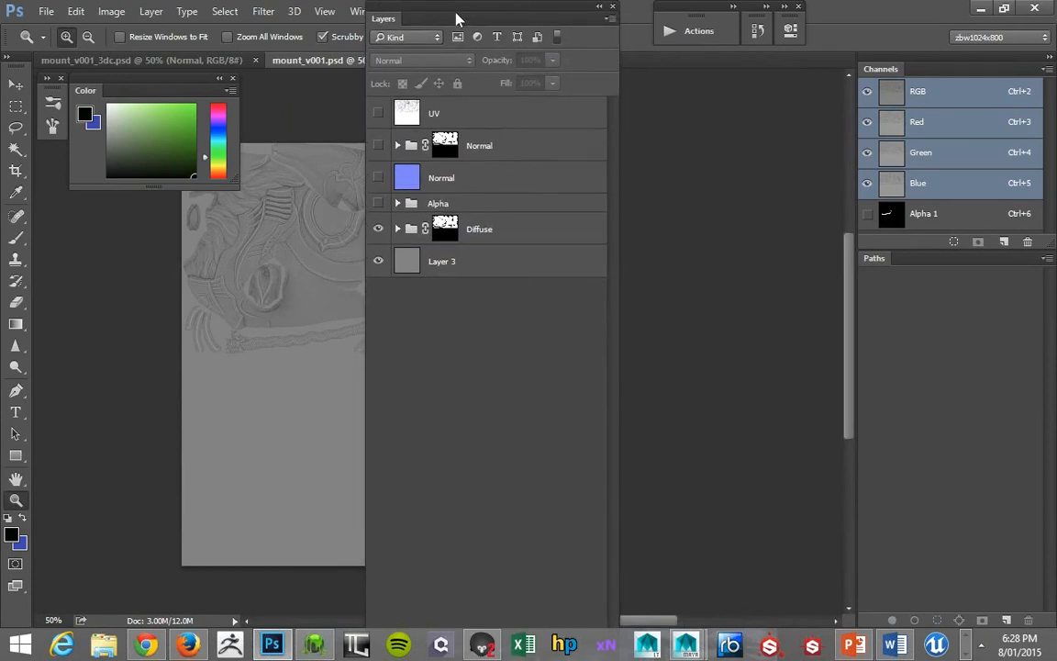
- Rearrange the Layers and Actions panels above the canvas, separating Actions from Layers and moving both out of the way
drag(555, 7, 558, 30)
drag(618, 78, 613, 83)
drag(551, 34, 757, 78)
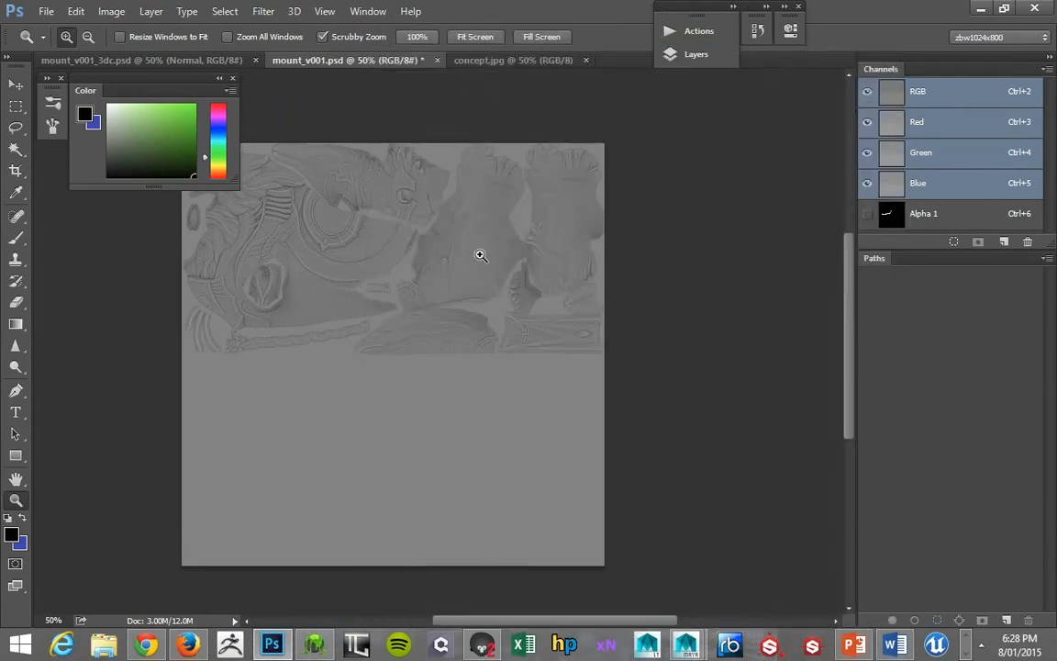
drag(702, 28, 729, 94)
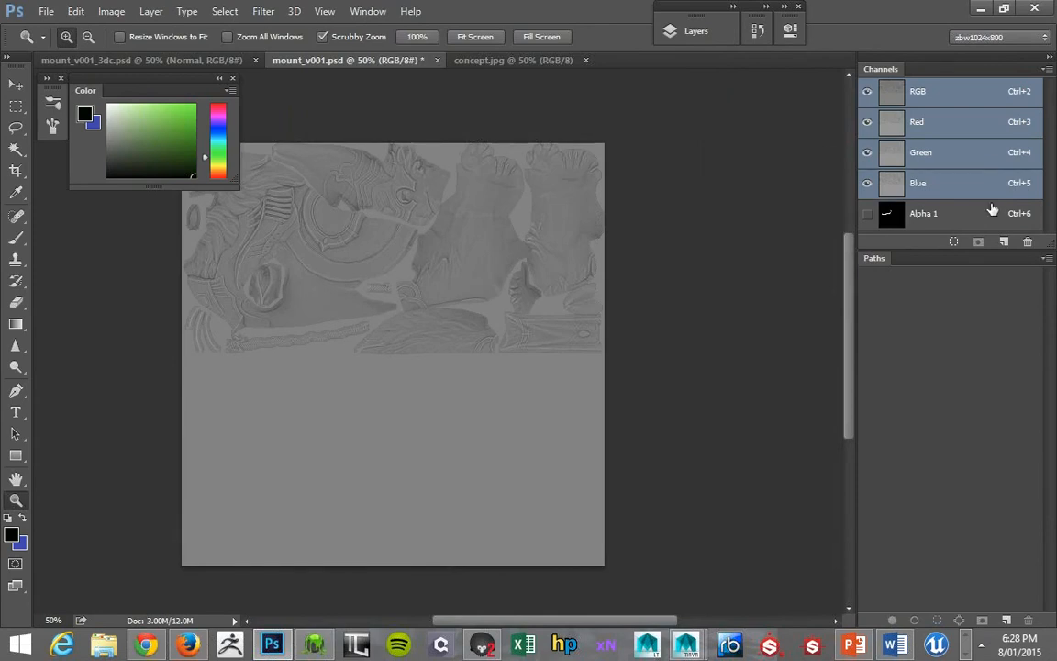
click(686, 32)
drag(694, 13, 1056, 239)
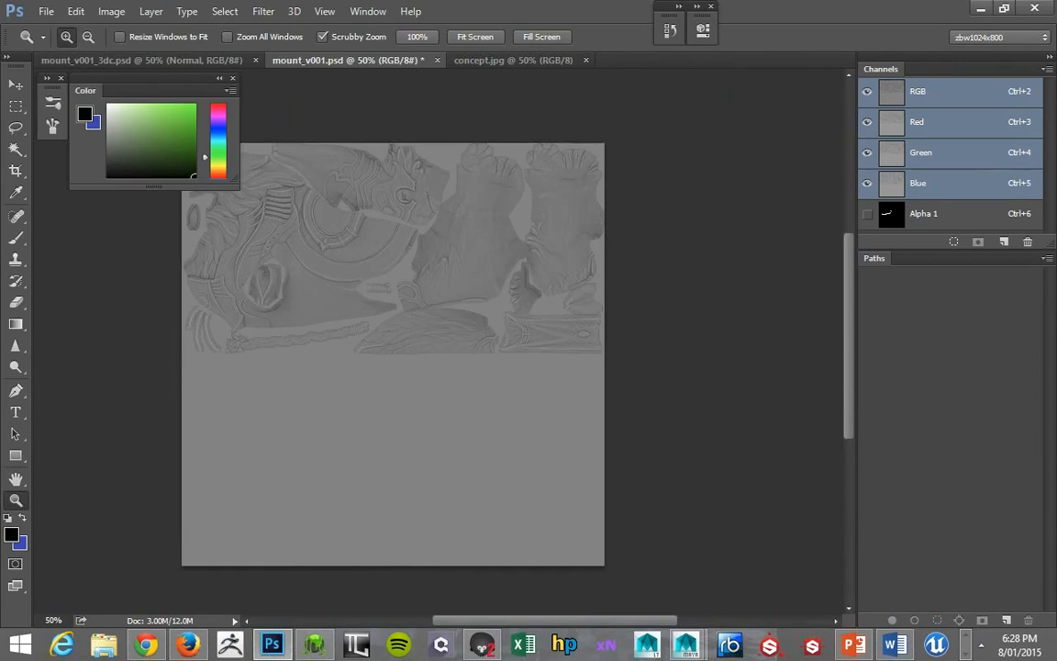
- Reopen the Layers panel as an enlarged floating panel beside the canvas, and return Actions to the other collapsed panels
key(F7)
drag(867, 225, 600, 99)
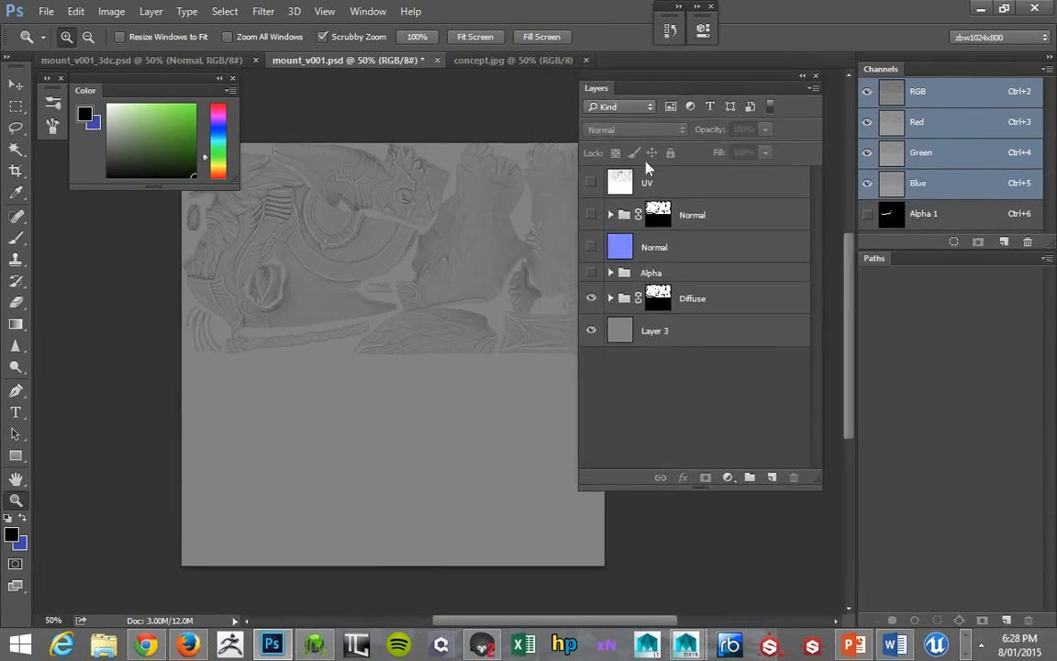
drag(1056, 210, 767, 26)
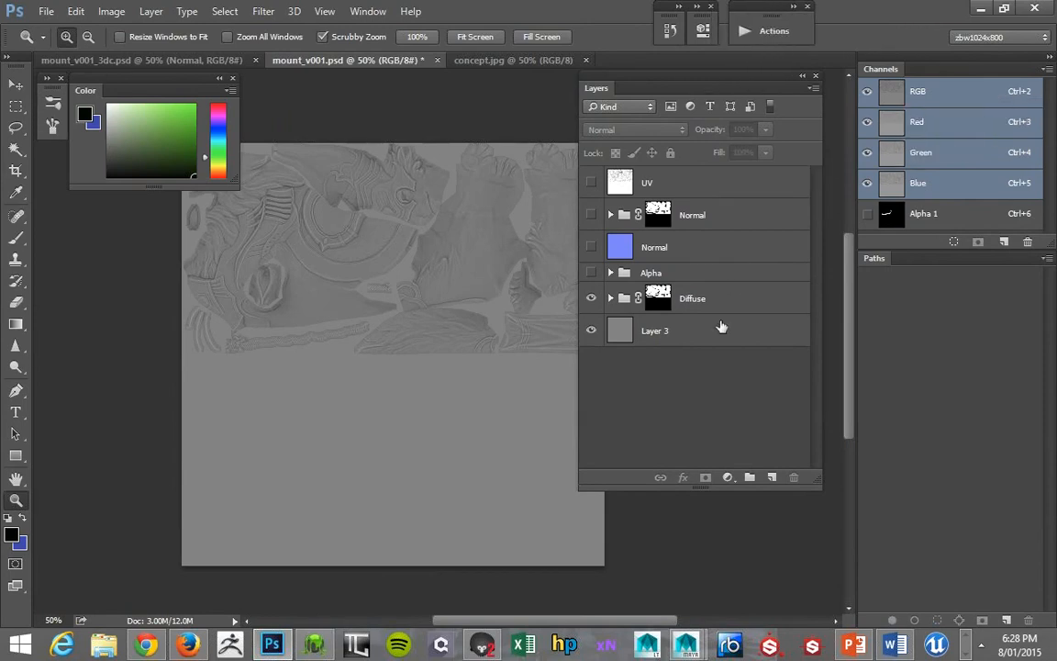
drag(814, 483, 874, 575)
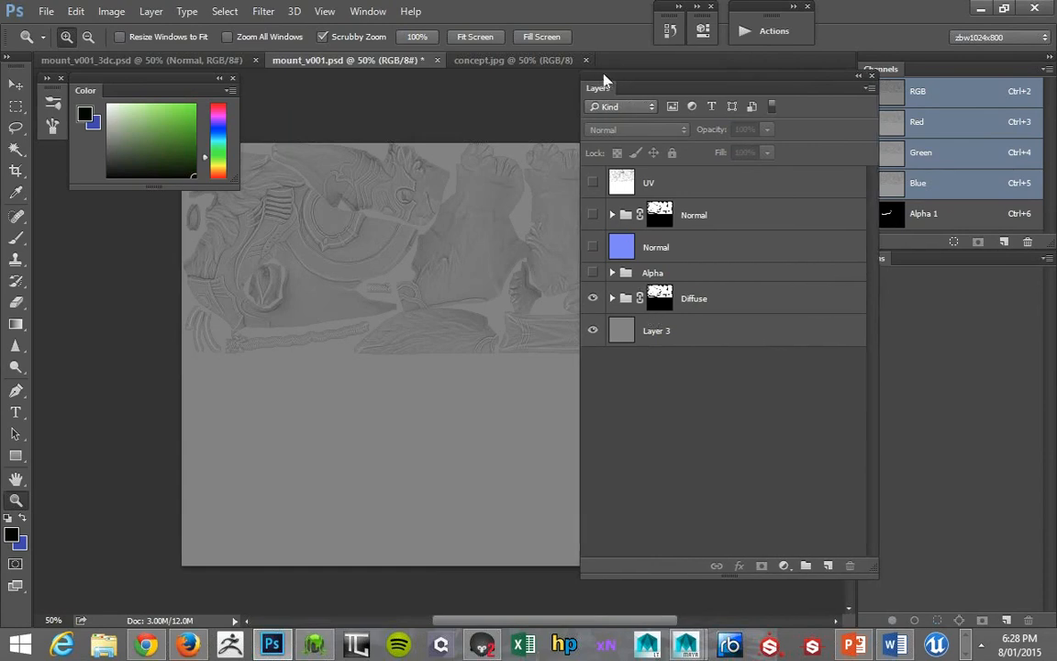
drag(604, 84, 660, 93)
- Add a new layer below the blue Normal layer and put it in a group named Selection Sets
click(882, 574)
drag(706, 204, 709, 290)
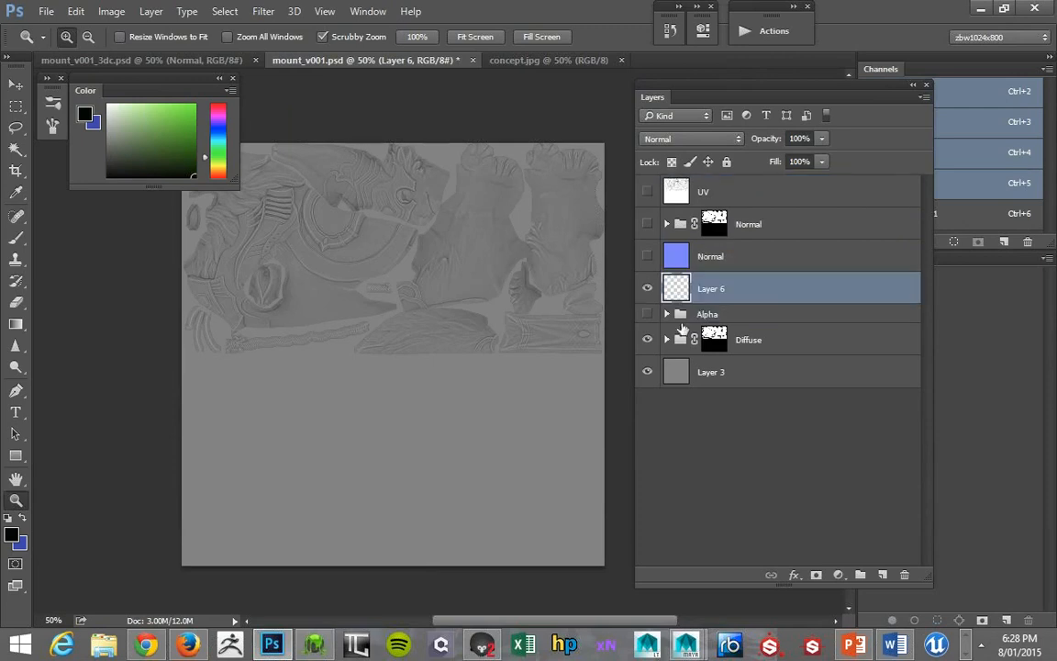
key(ctrl+g)
double_click(717, 281)
text(S)
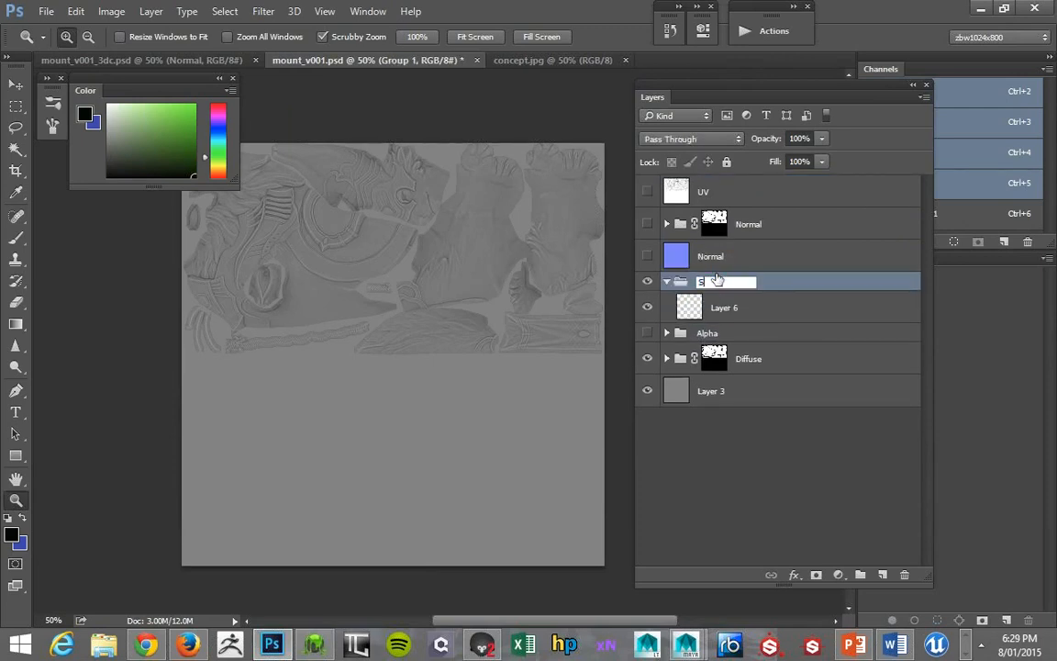
text(election Sets)
key(Return)
click(728, 314)
click(748, 464)
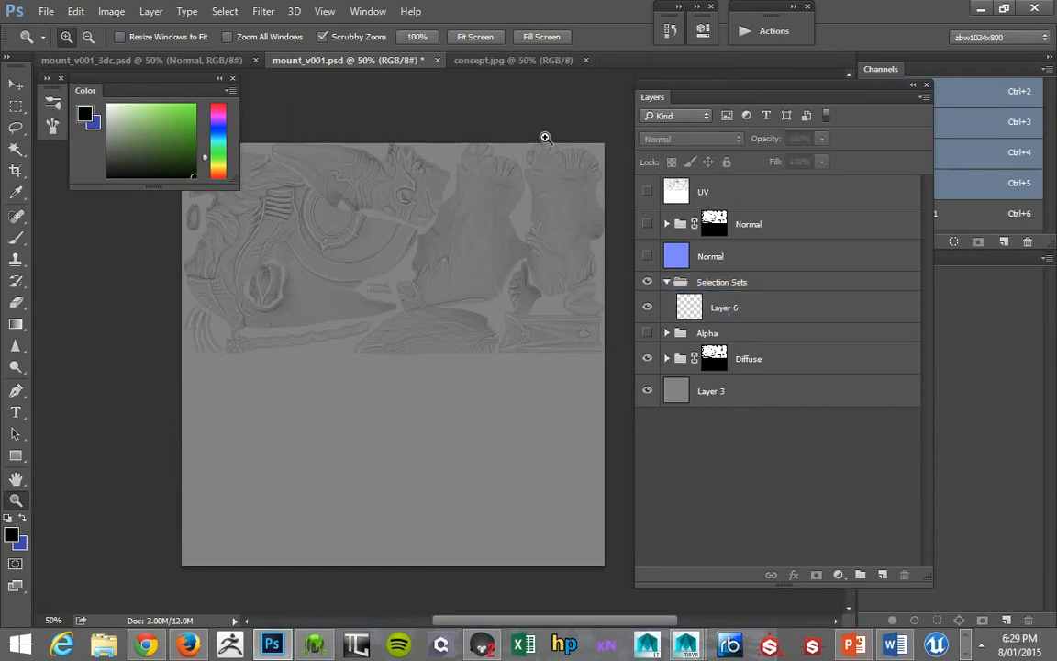
- Reposition the Layers panel and the canvas, and activate the Brush tool
drag(663, 99, 625, 94)
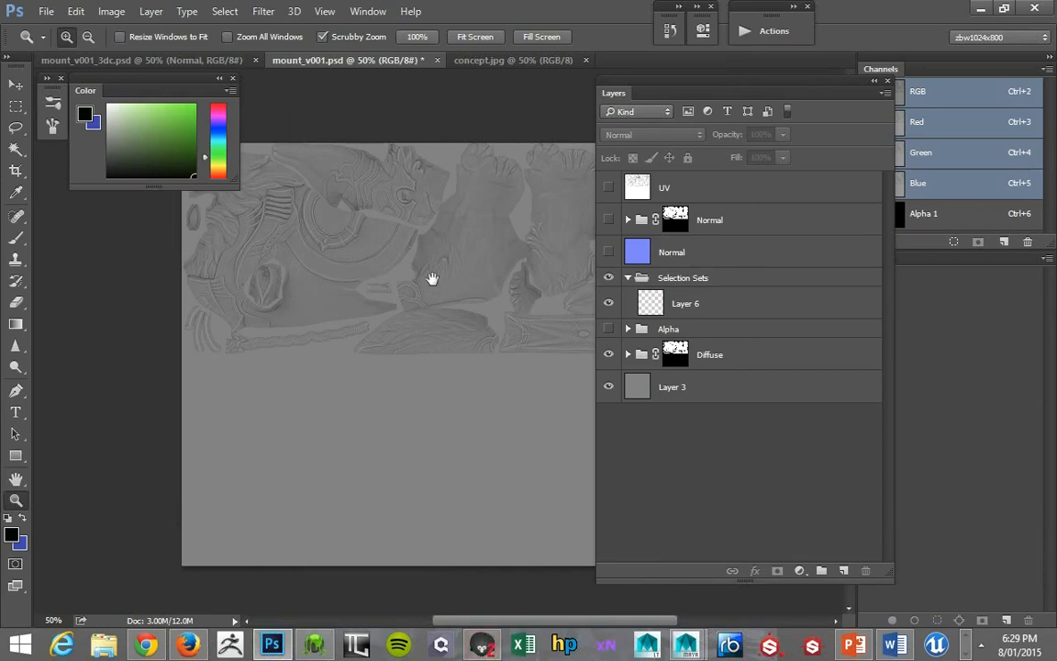
drag(433, 278, 416, 259)
key(b)
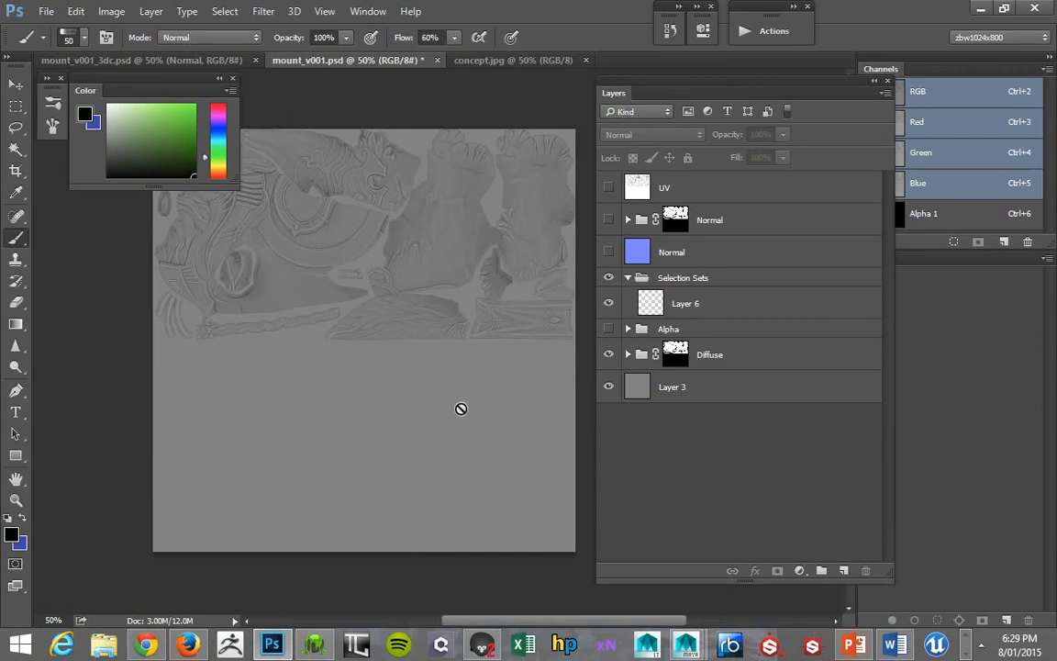
- Switch to Marmoset Toolbag and examine the mount from several angles, along with the GameMesh_3dc object in the scene
click(482, 645)
drag(348, 194, 402, 149)
scroll(404, 173, up, 5)
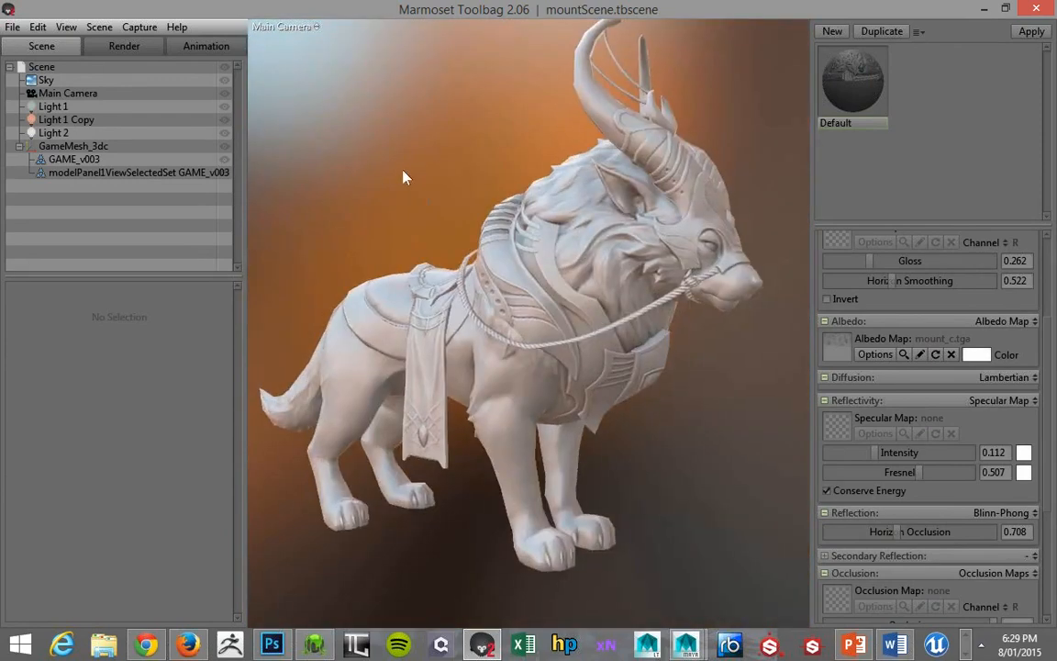
scroll(364, 121, down, 3)
alt+drag(363, 121, 335, 152)
alt+drag(452, 183, 338, 175)
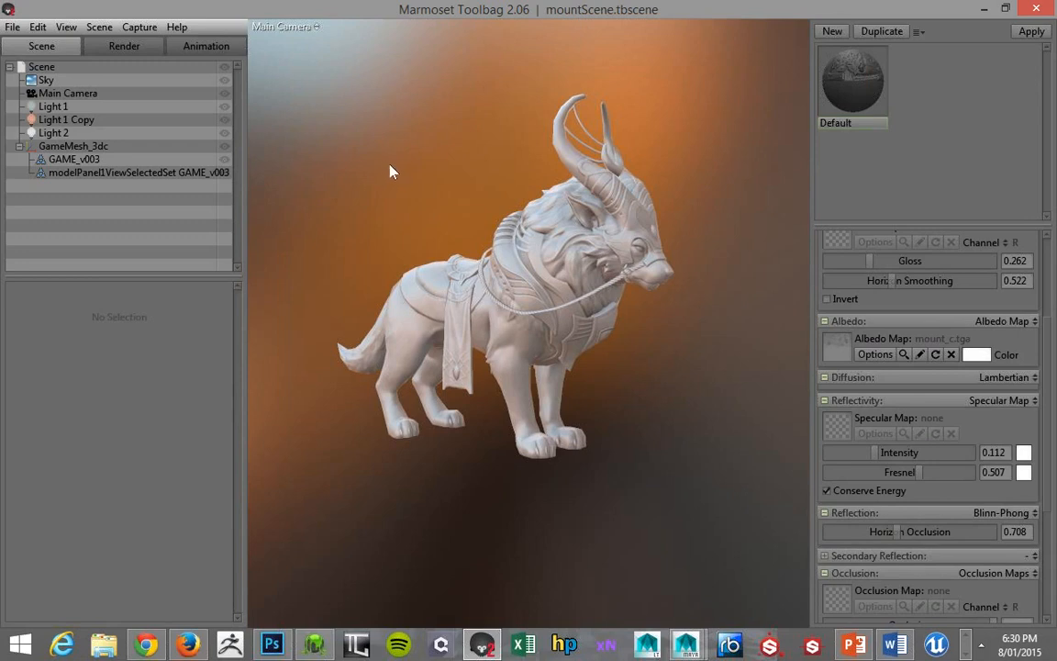
alt+drag(395, 176, 314, 83)
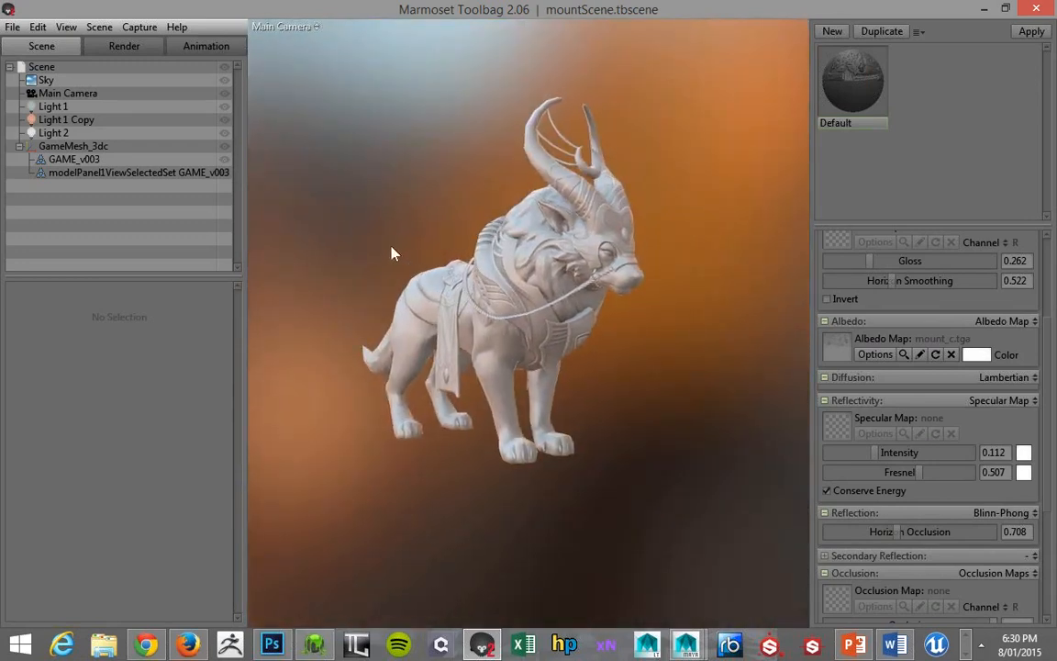
click(12, 27)
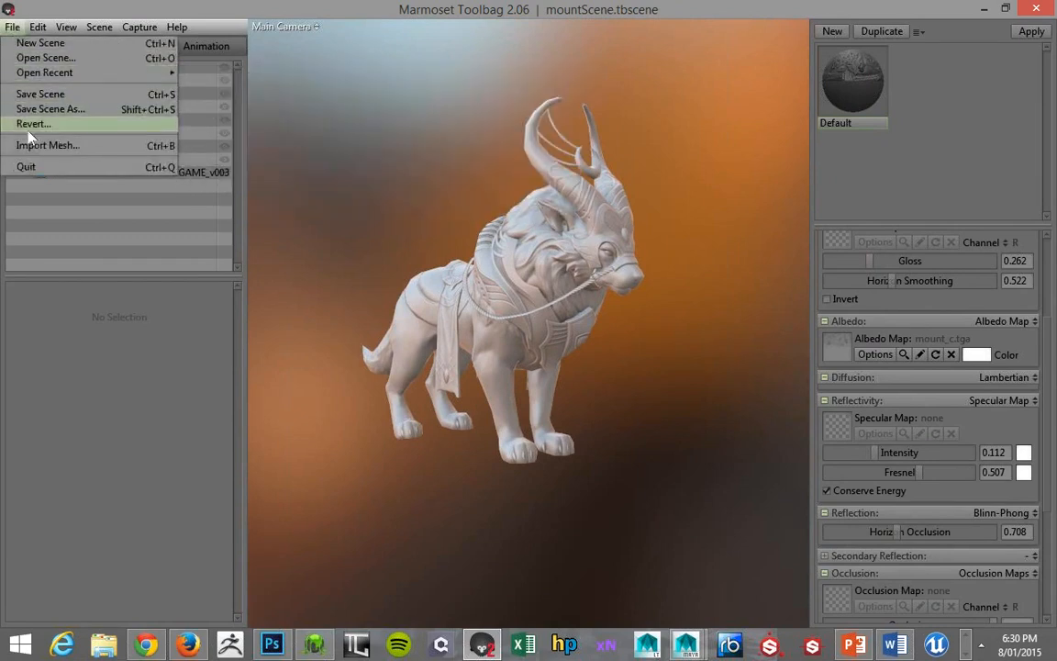
click(61, 224)
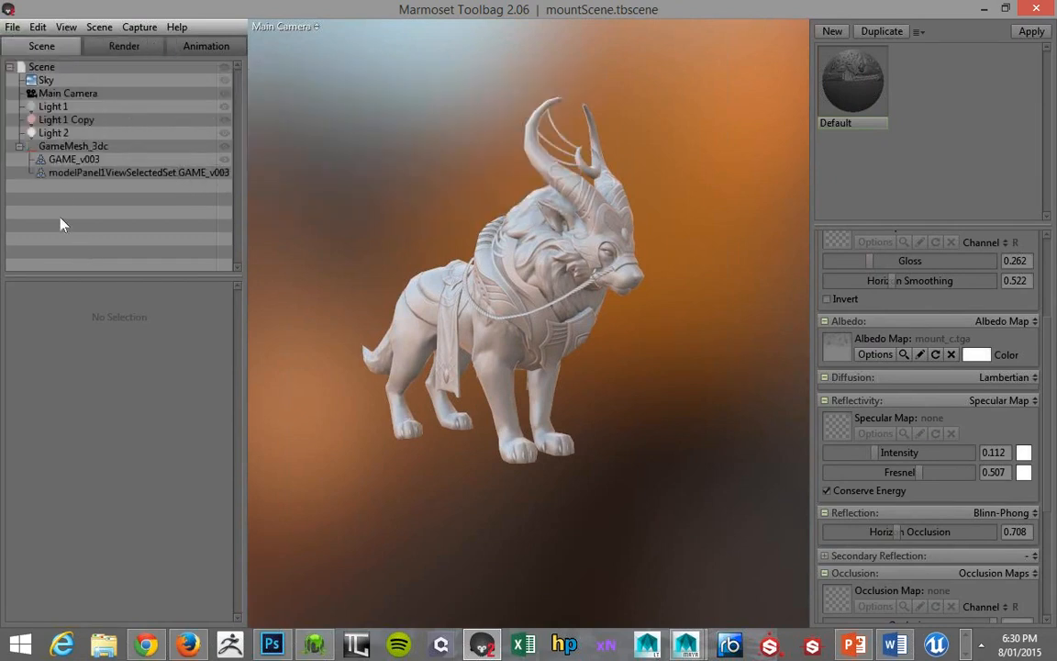
click(62, 146)
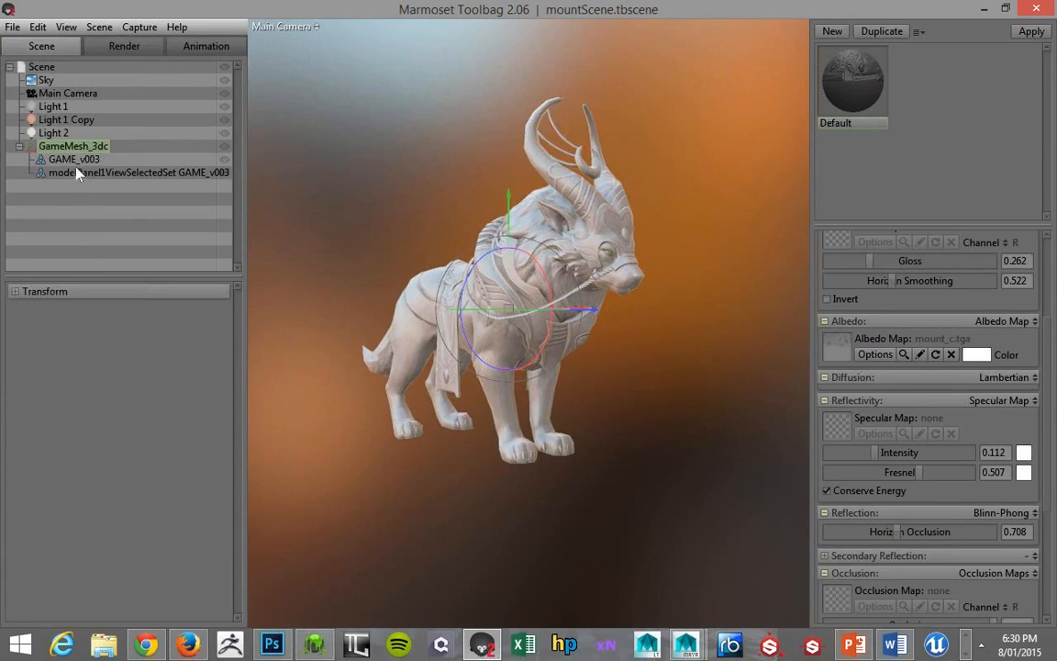
click(86, 209)
- Compare the normal map with Flip Y off and on, leave it on, and adjust the material's gloss
scroll(1047, 257, up, 3)
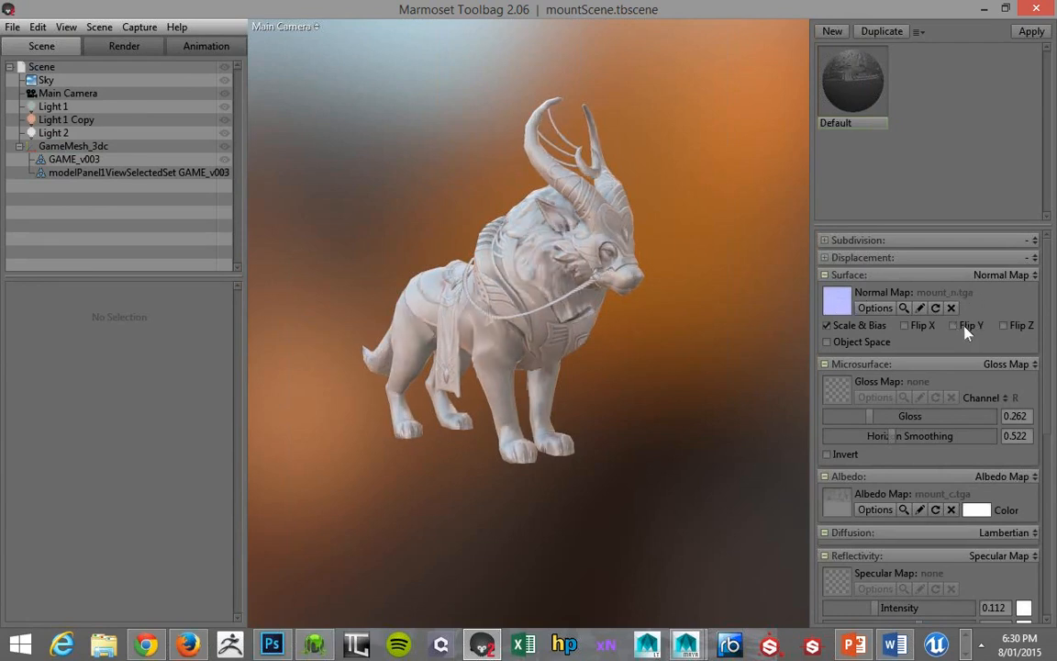
click(957, 326)
click(964, 326)
drag(1047, 282, 1047, 316)
drag(871, 356, 904, 350)
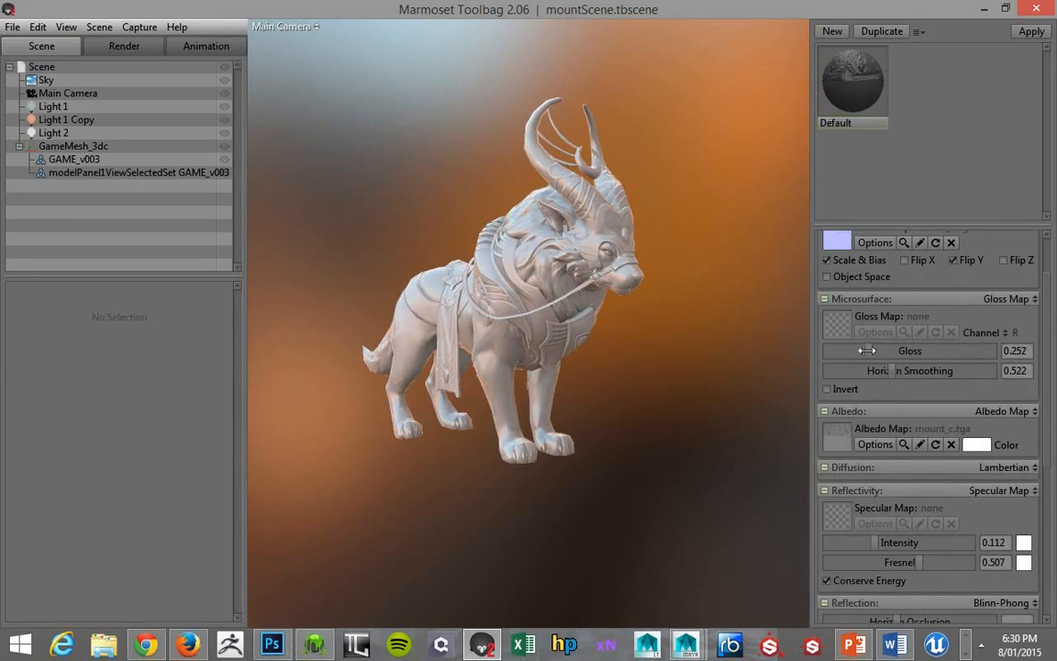
- Collapse the material's Microsurface, Albedo, Reflectivity, Reflection and Occlusion settings
click(877, 299)
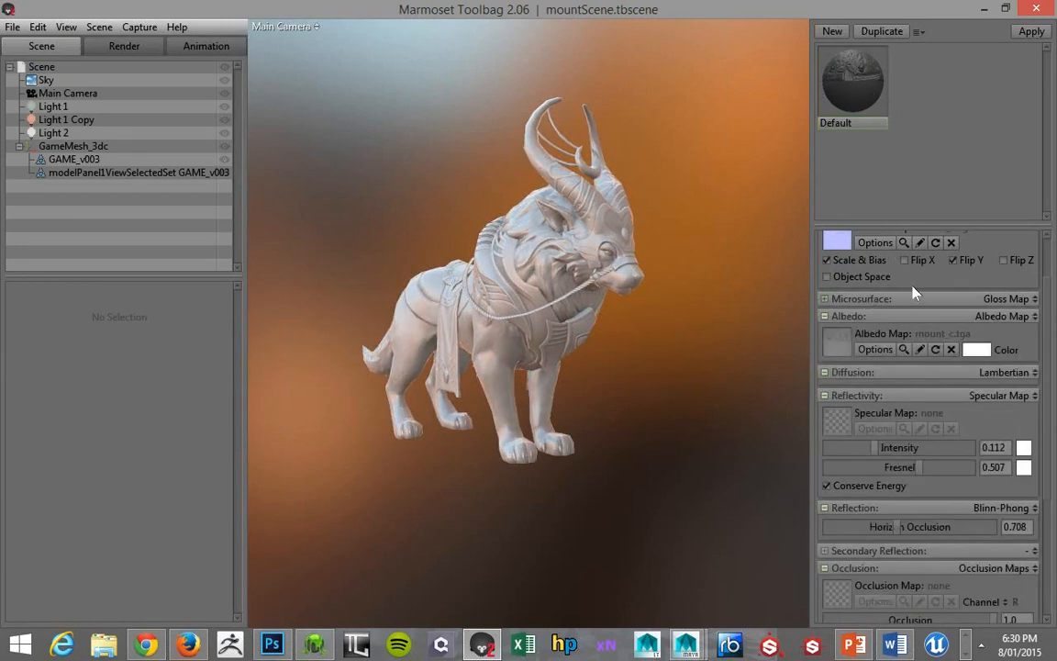
click(863, 317)
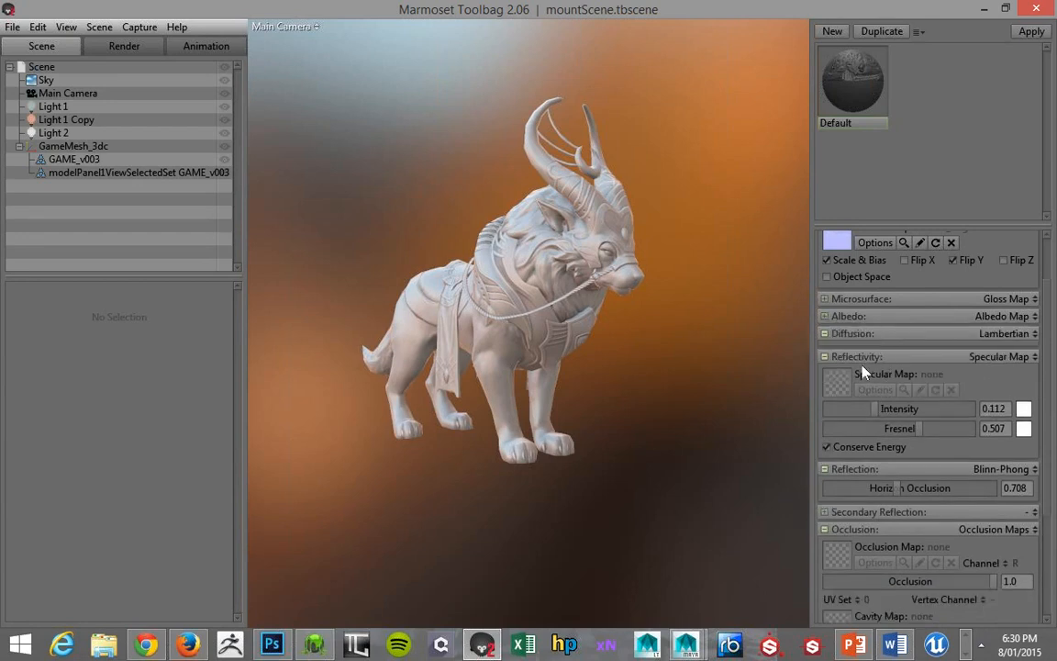
mouse_move(876, 415)
mouse_down()
mouse_move(895, 411)
mouse_move(883, 400)
mouse_move(894, 392)
mouse_move(867, 390)
mouse_up()
click(866, 357)
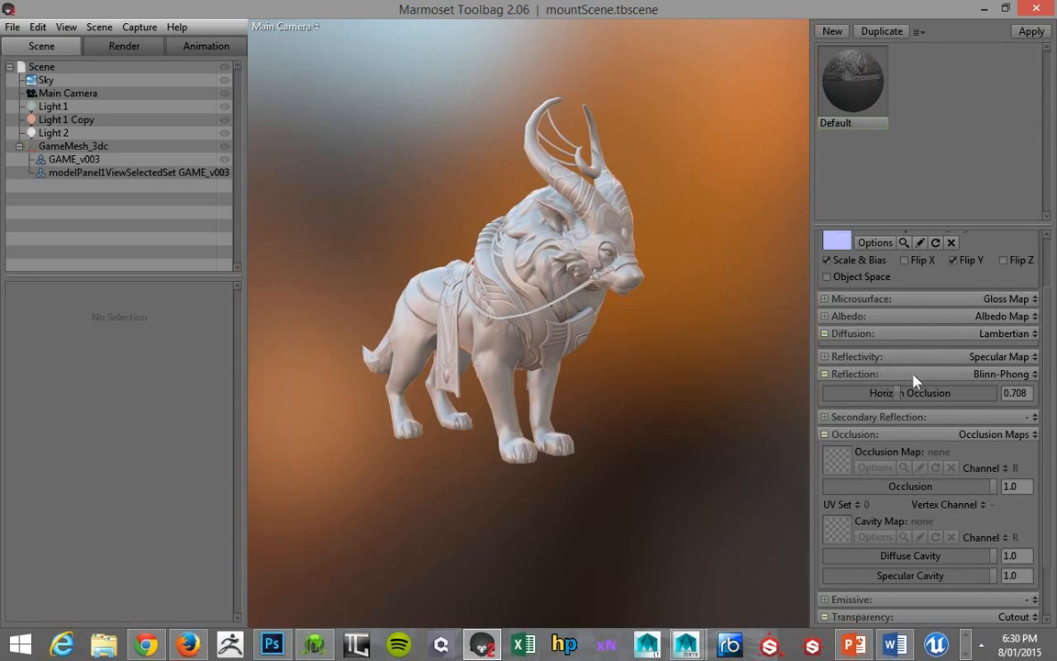
click(860, 377)
scroll(1046, 397, down, 2)
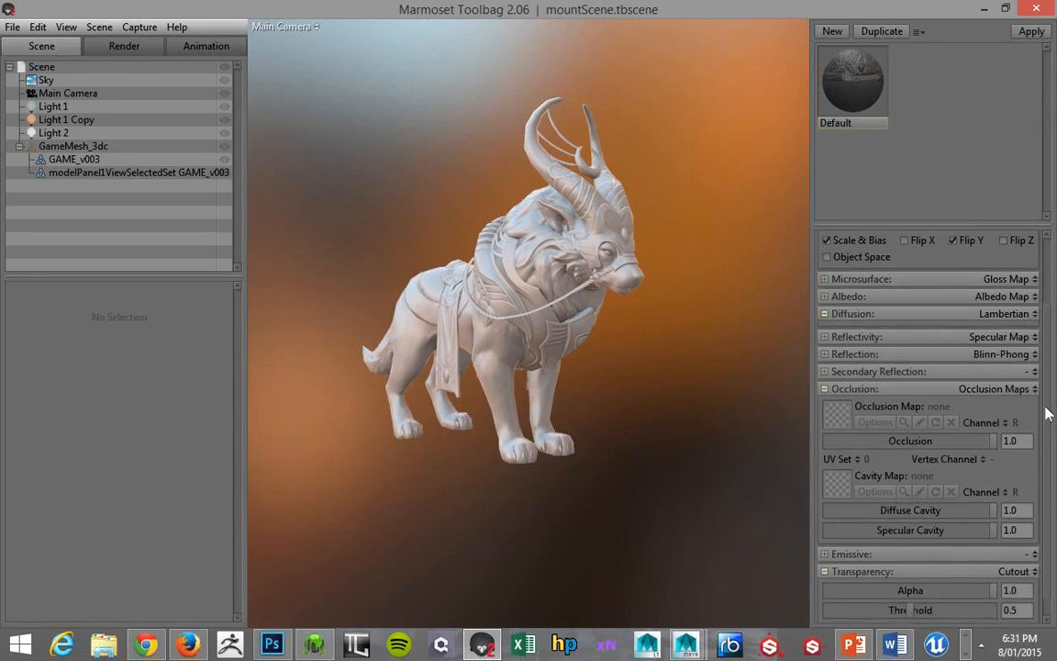
click(937, 368)
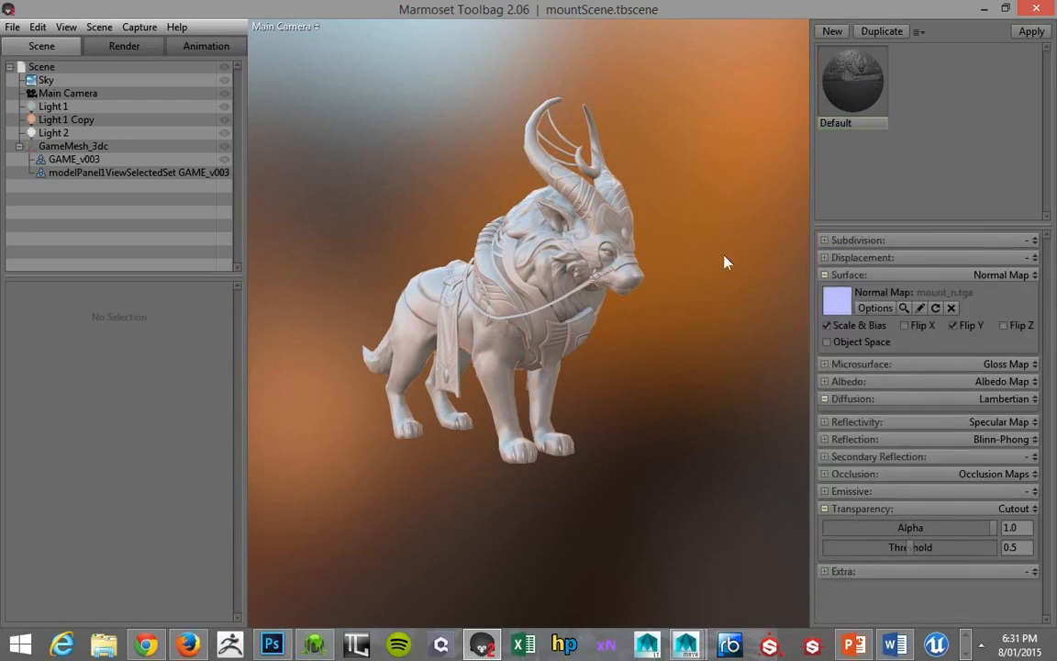
- Set the material's transparency to None, examine the mount from several sides, and return the transparency to Cutout
click(1010, 510)
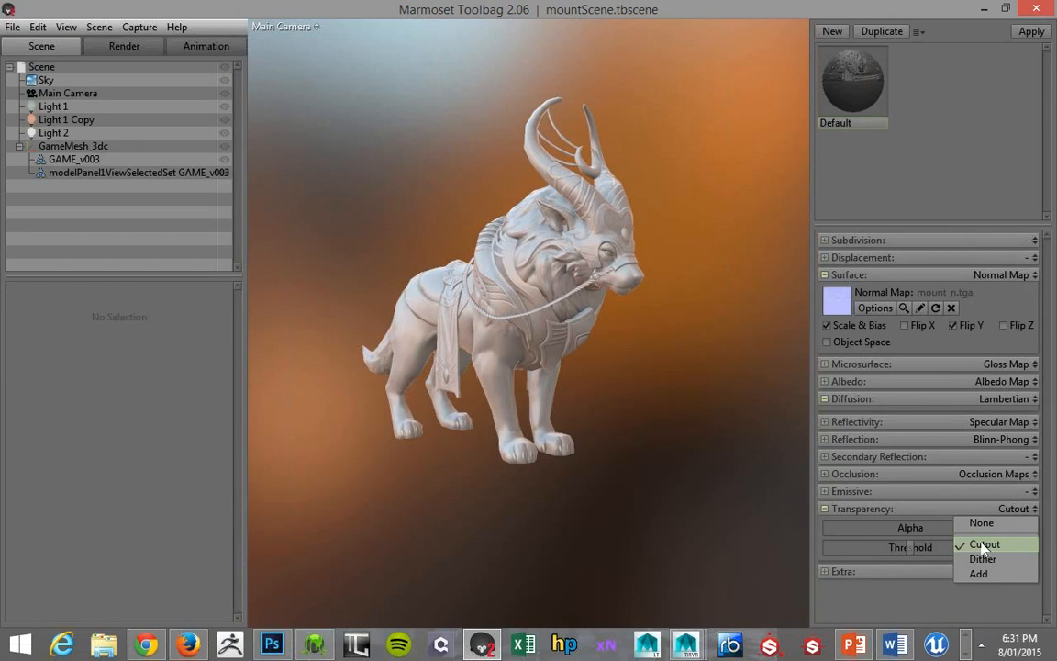
click(982, 524)
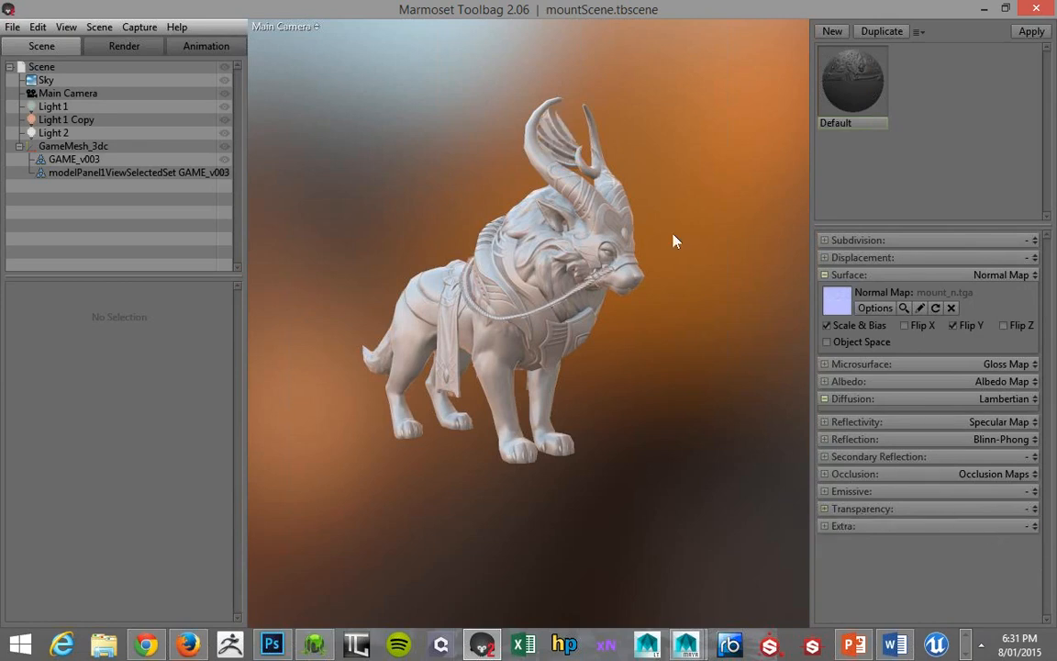
mouse_move(462, 151)
mouse_down()
mouse_move(425, 170)
mouse_move(460, 142)
mouse_up()
drag(392, 156, 516, 200)
drag(390, 197, 513, 164)
drag(340, 165, 496, 198)
click(1028, 508)
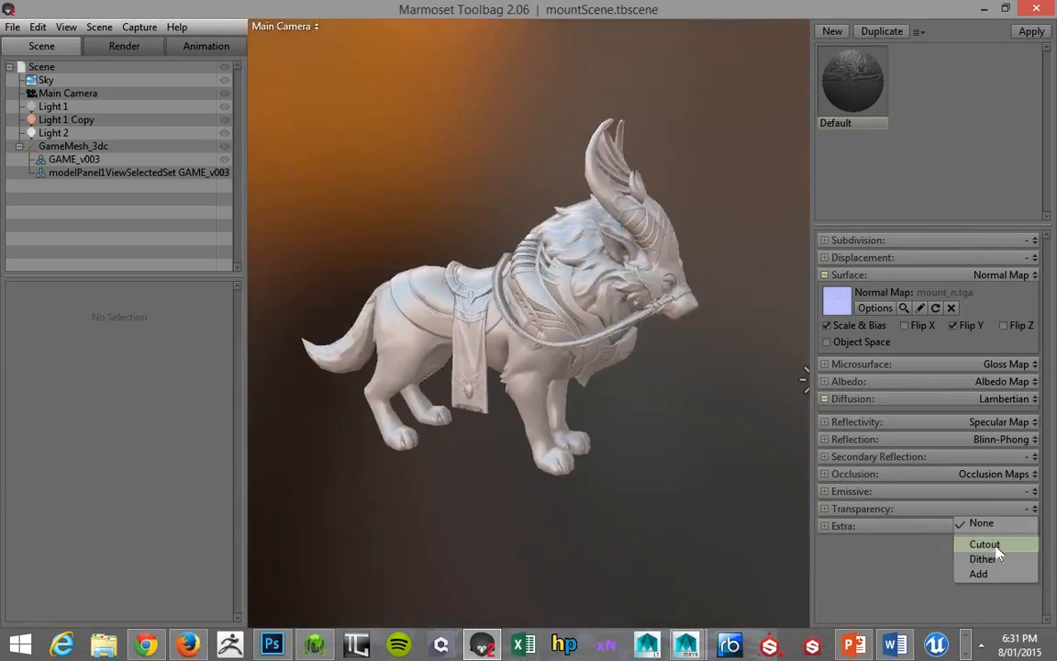
click(986, 544)
mouse_move(467, 168)
mouse_down()
mouse_move(351, 182)
mouse_move(341, 173)
mouse_move(402, 162)
mouse_move(482, 182)
mouse_move(443, 189)
mouse_move(463, 253)
mouse_move(588, 185)
mouse_move(406, 163)
mouse_move(425, 139)
mouse_move(530, 194)
mouse_move(492, 177)
mouse_move(467, 191)
mouse_up()
- Try Dither transparency on the material, restore Cutout, and examine the mount's alpha-mapped parts
click(1014, 509)
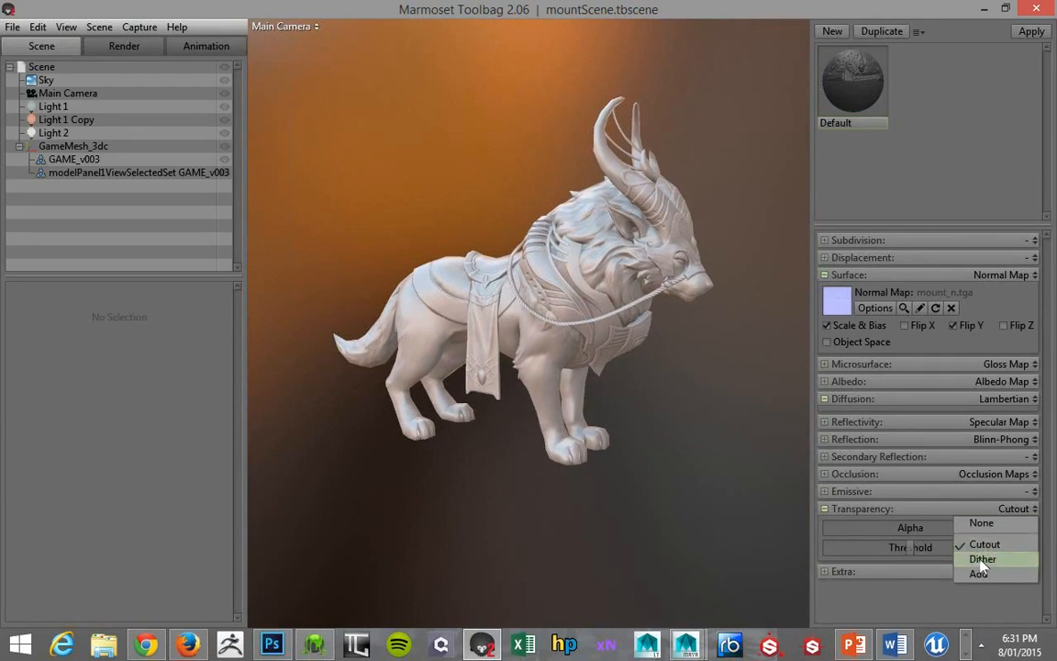
click(980, 559)
mouse_move(991, 527)
mouse_down()
mouse_move(903, 527)
mouse_move(998, 525)
mouse_up()
click(1019, 509)
click(982, 545)
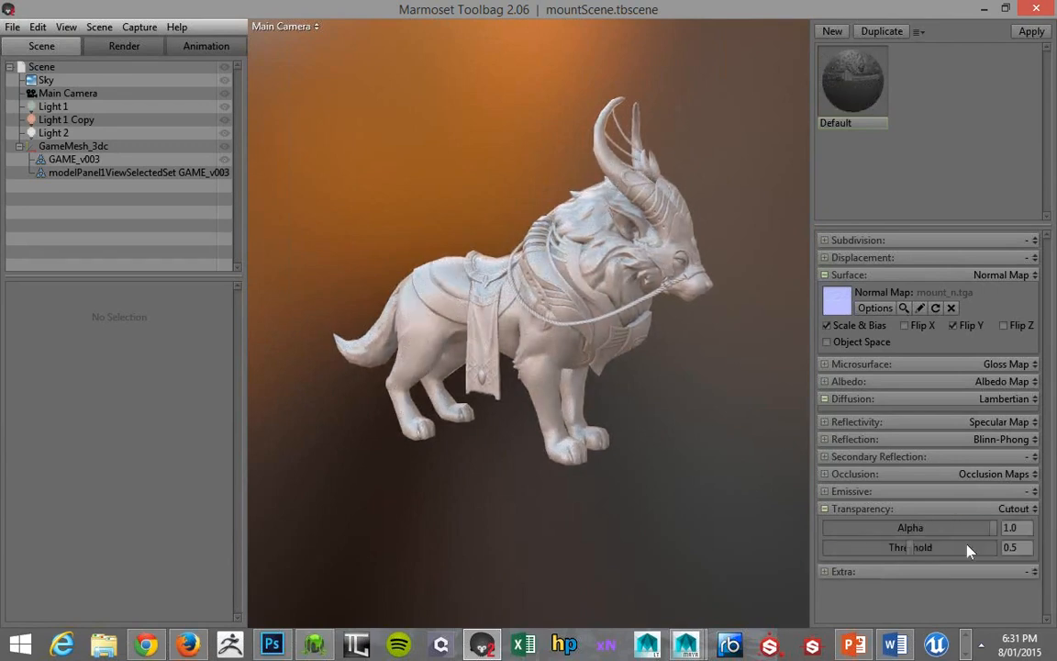
mouse_move(514, 156)
mouse_down()
mouse_move(421, 158)
mouse_move(442, 141)
mouse_move(514, 136)
mouse_up()
drag(385, 135, 413, 141)
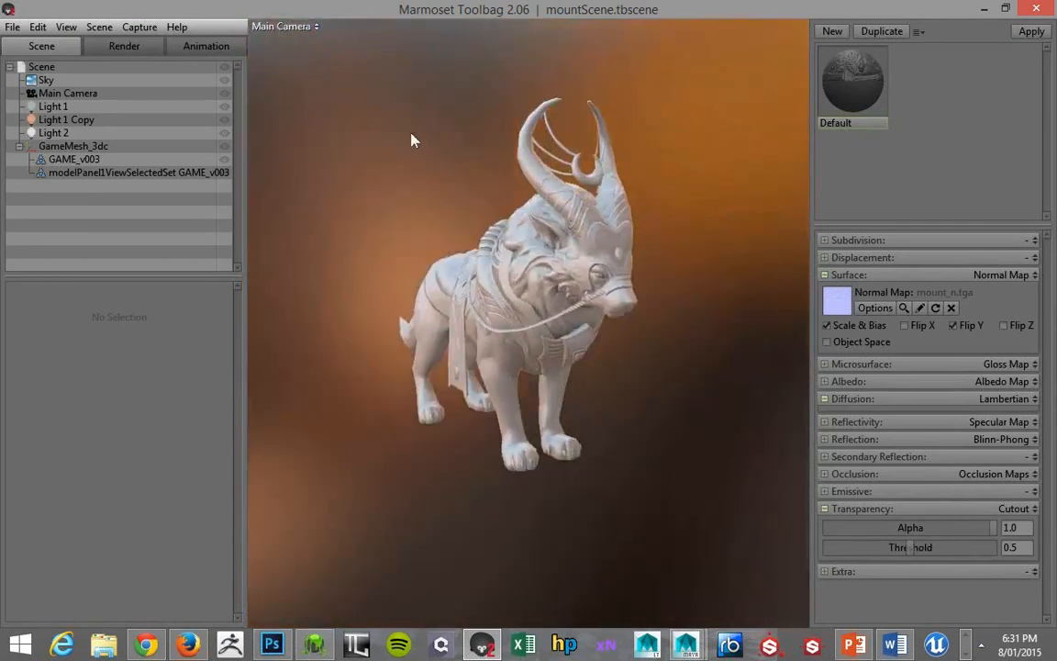
drag(371, 205, 404, 225)
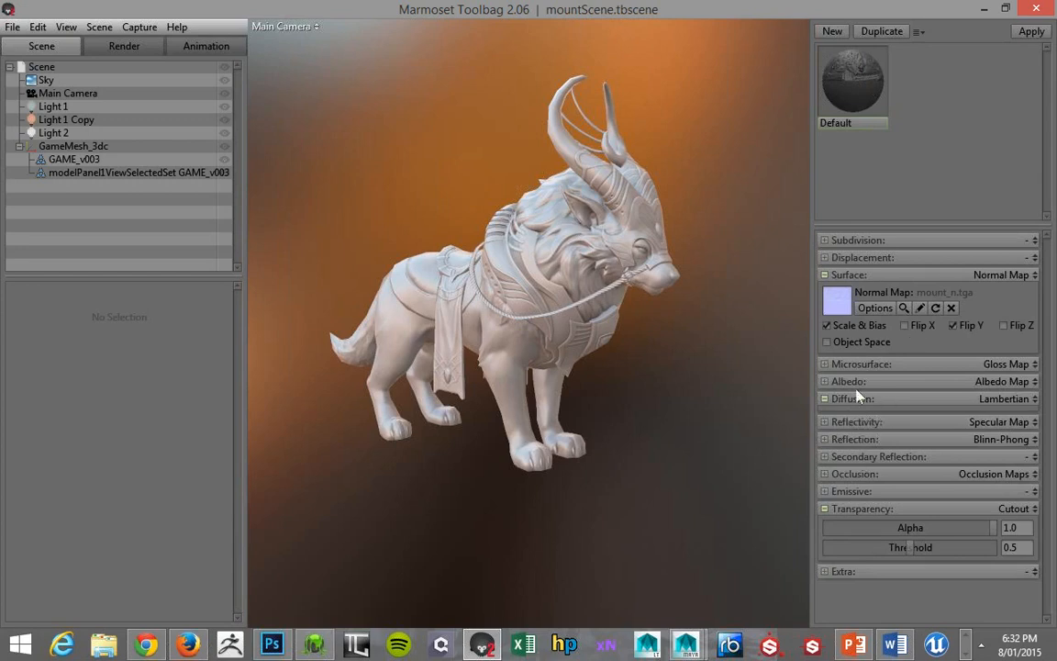
- Set the material's specular intensity to 0.124 and check the shading on the mount from behind and from the front
click(844, 421)
click(878, 477)
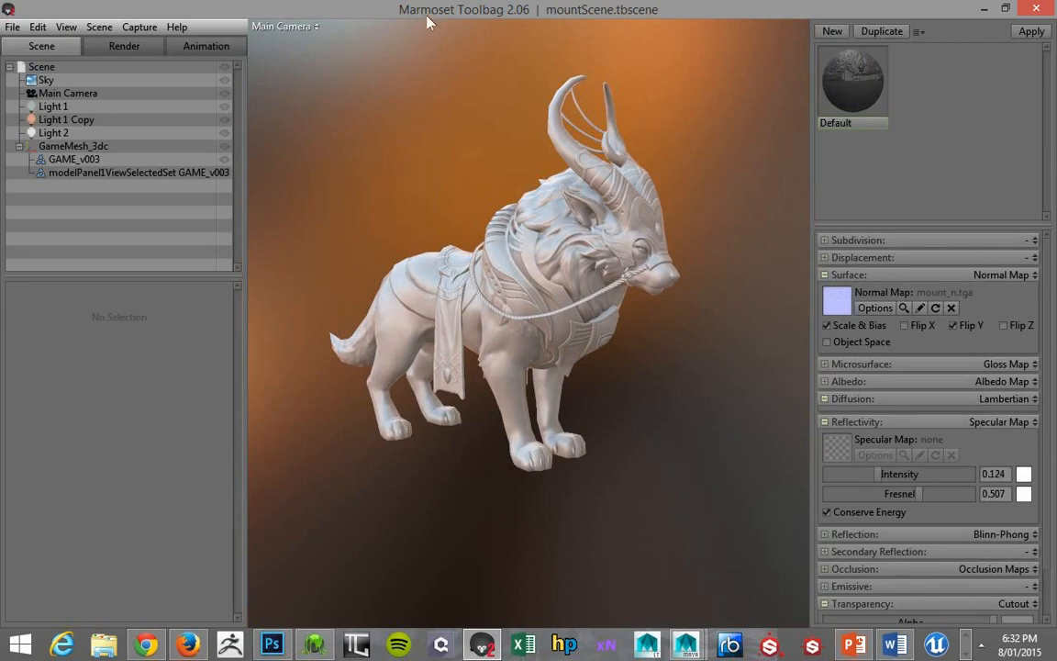
drag(392, 140, 412, 205)
right_drag(412, 205, 371, 159)
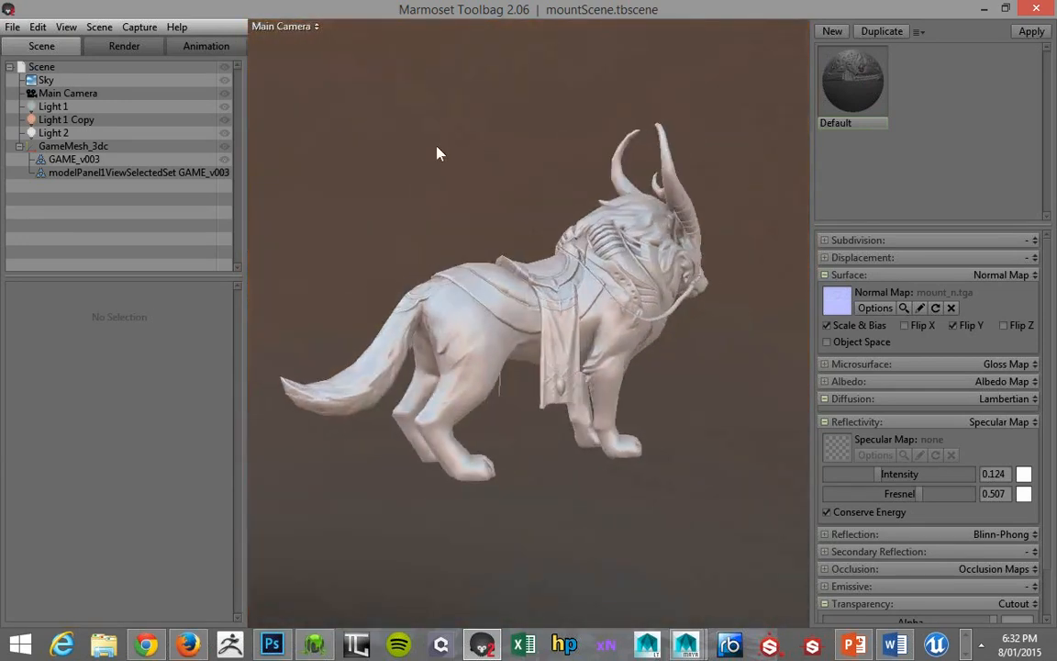
scroll(390, 163, up, 4)
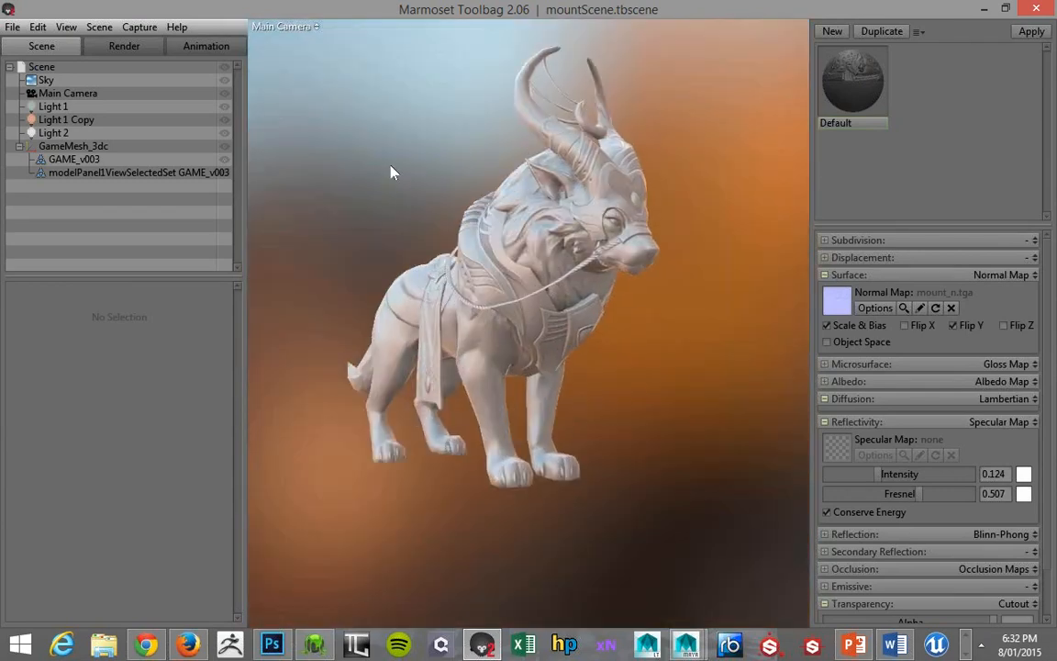